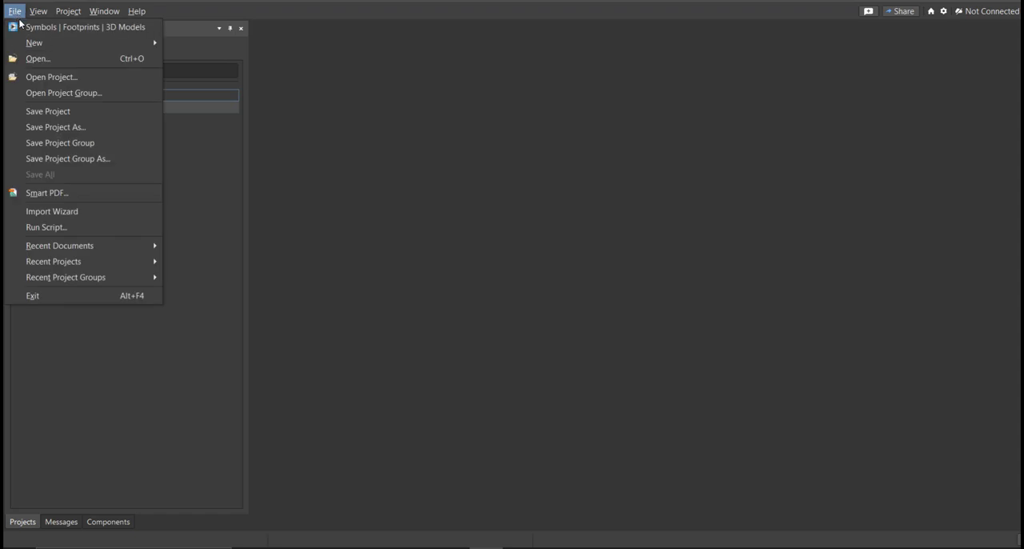
Add a new schematic document to the Water Level Sensor project.
{"action": "mouse_move", "coordinate": [38, 44]}
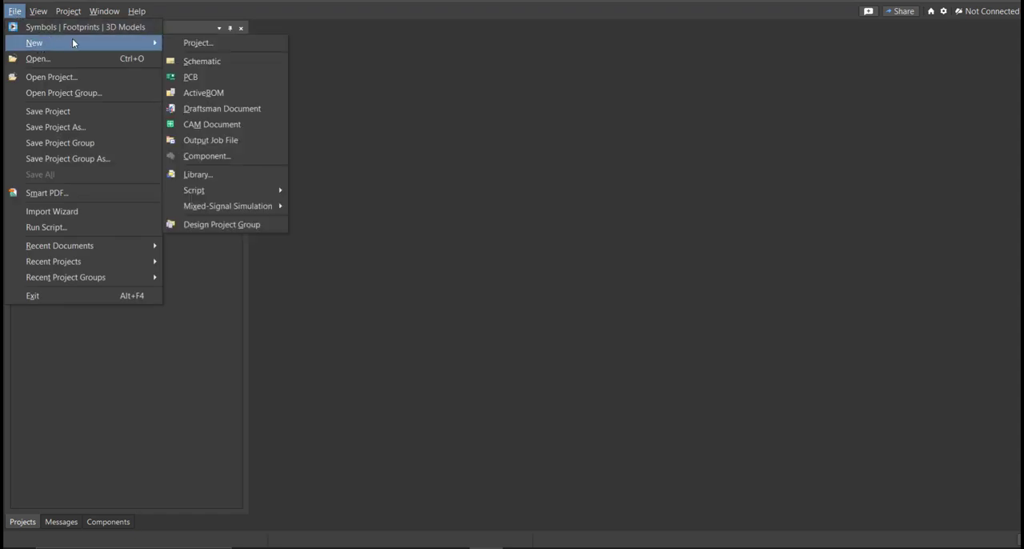
{"action": "left_click", "coordinate": [244, 64]}
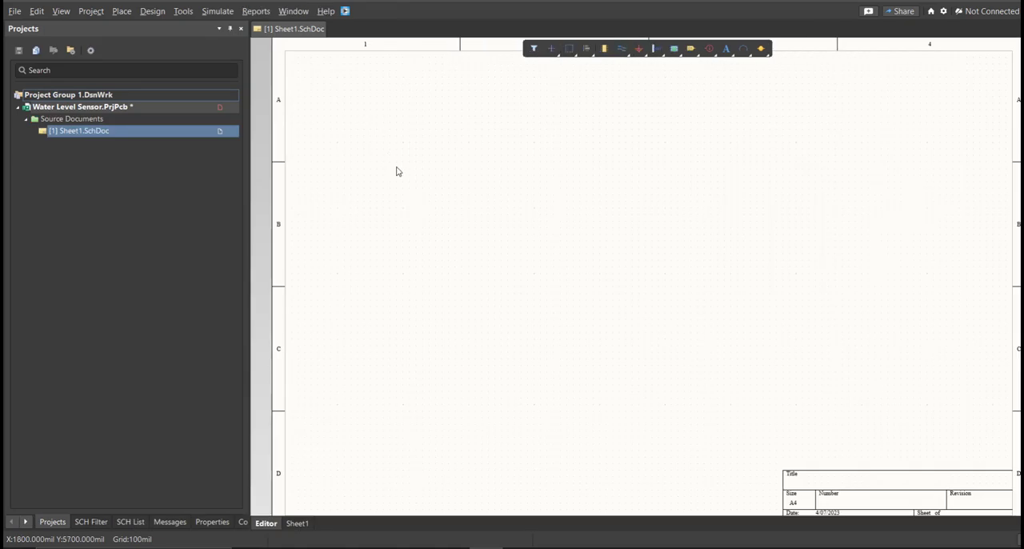
{"action": "right_click_drag", "start_coordinate": [558, 238], "coordinate": [536, 228]}
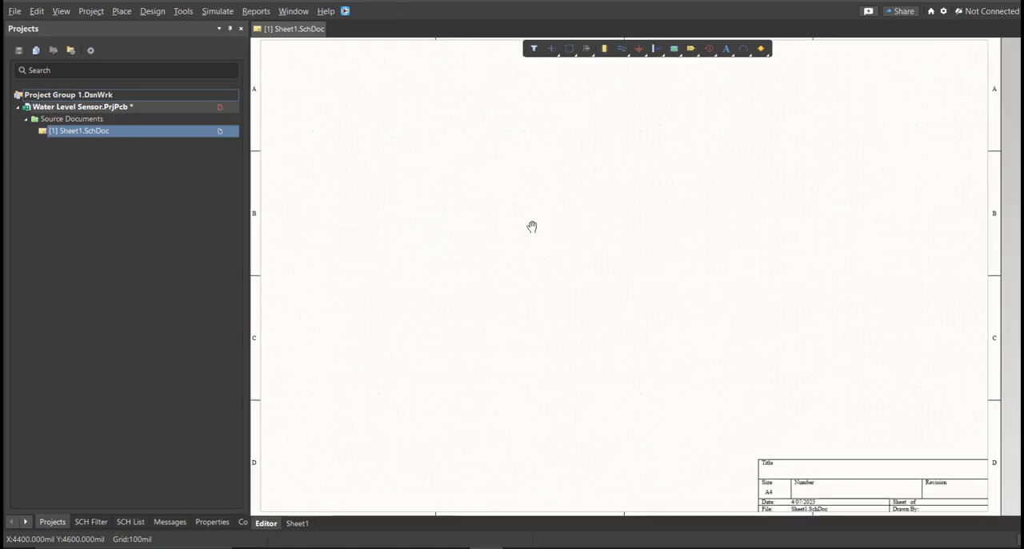
{"action": "scroll", "coordinate": [508, 225], "scroll_direction": "down", "scroll_amount": 4, "text": "ctrl"}
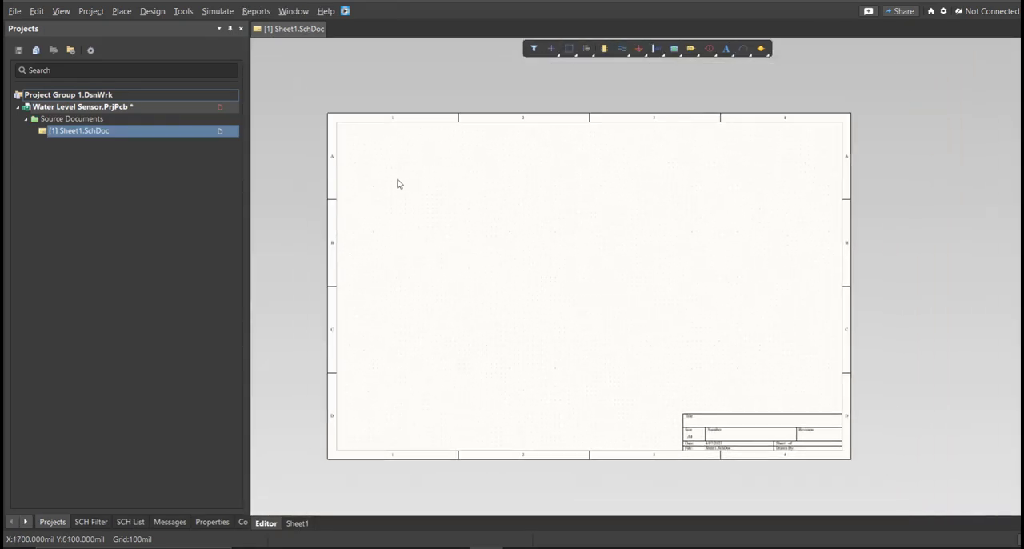
Save the project and its new schematic, naming the schematic file Water Level Sensor.
{"action": "right_click", "coordinate": [198, 107]}
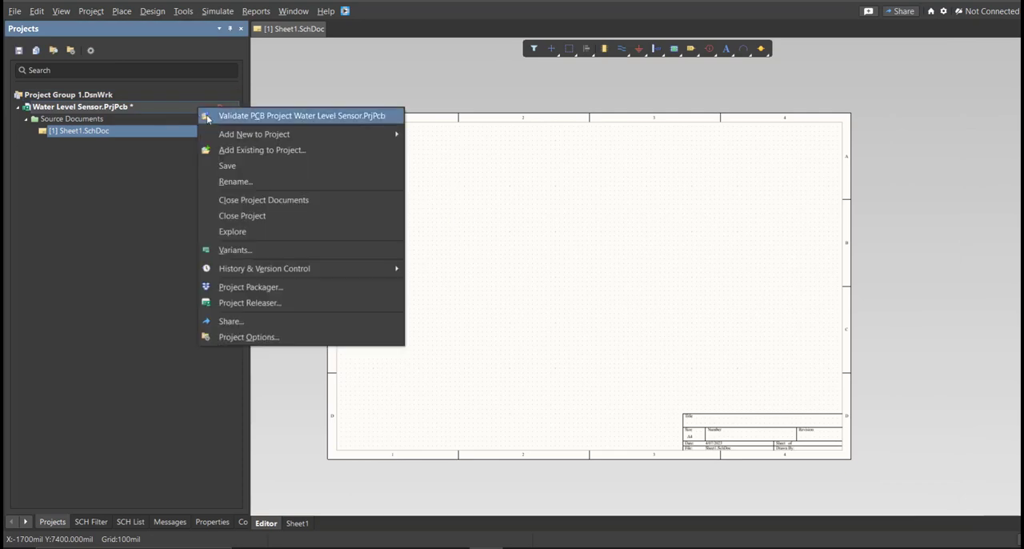
{"action": "left_click", "coordinate": [243, 174]}
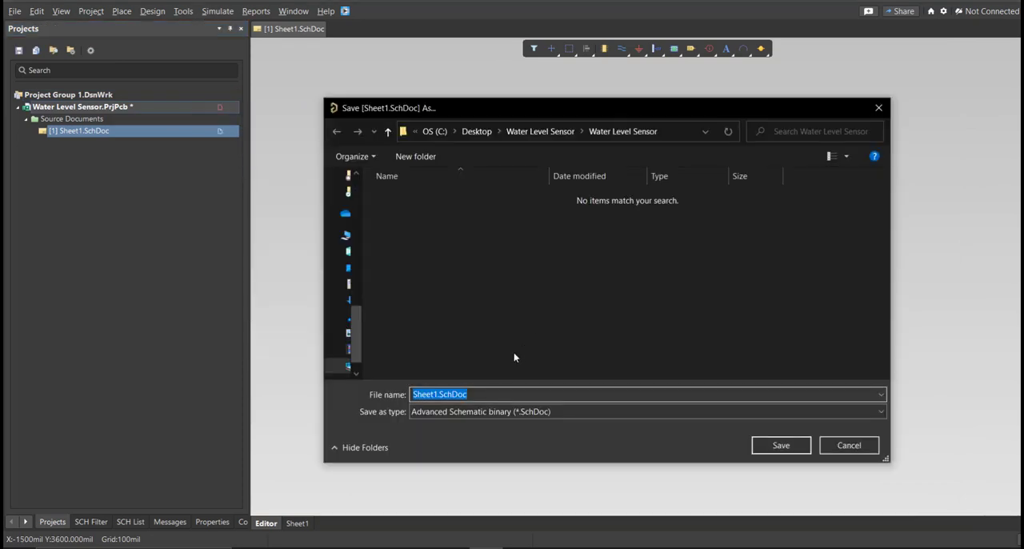
{"action": "type", "text": "Water Level Sensor"}
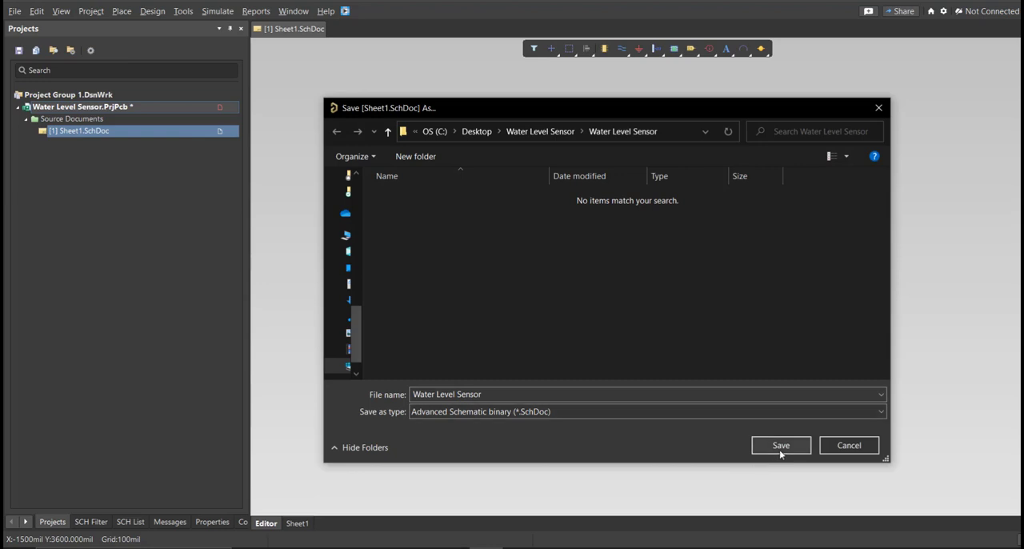
{"action": "left_click", "coordinate": [779, 445]}
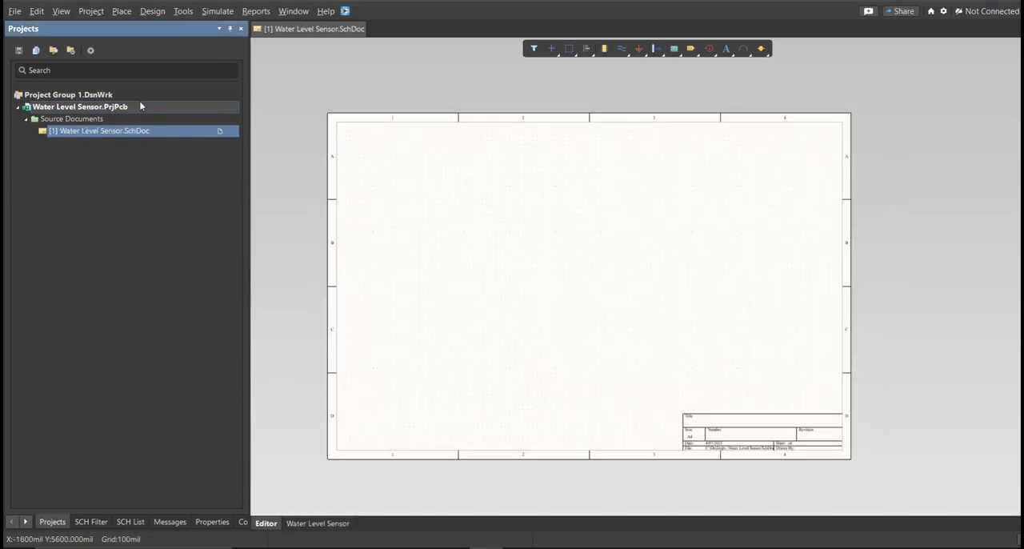
Create a new file-based schematic library in the project.
{"action": "left_click", "coordinate": [15, 12]}
{"action": "mouse_move", "coordinate": [48, 42]}
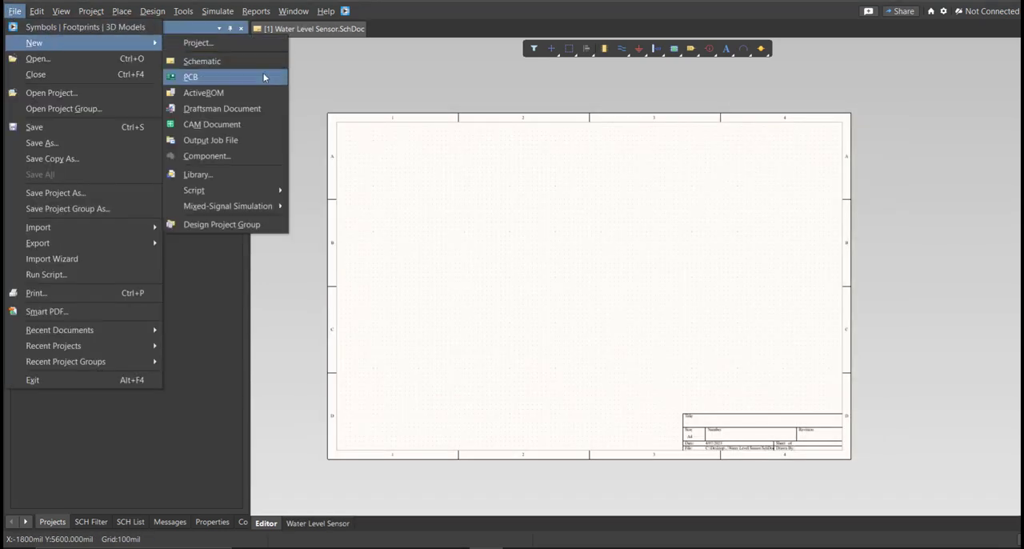
{"action": "left_click", "coordinate": [208, 174]}
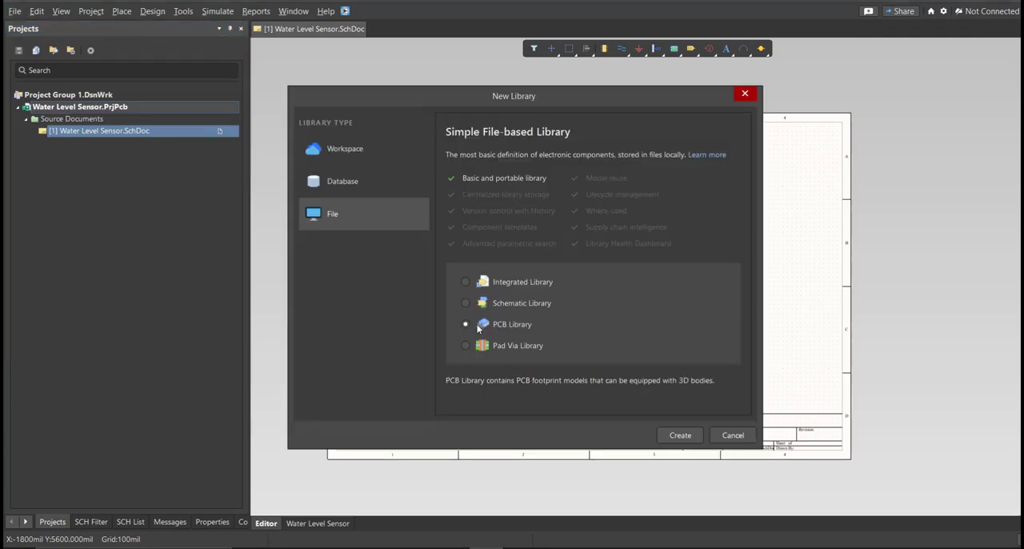
{"action": "left_click", "coordinate": [467, 304]}
{"action": "left_click", "coordinate": [681, 435]}
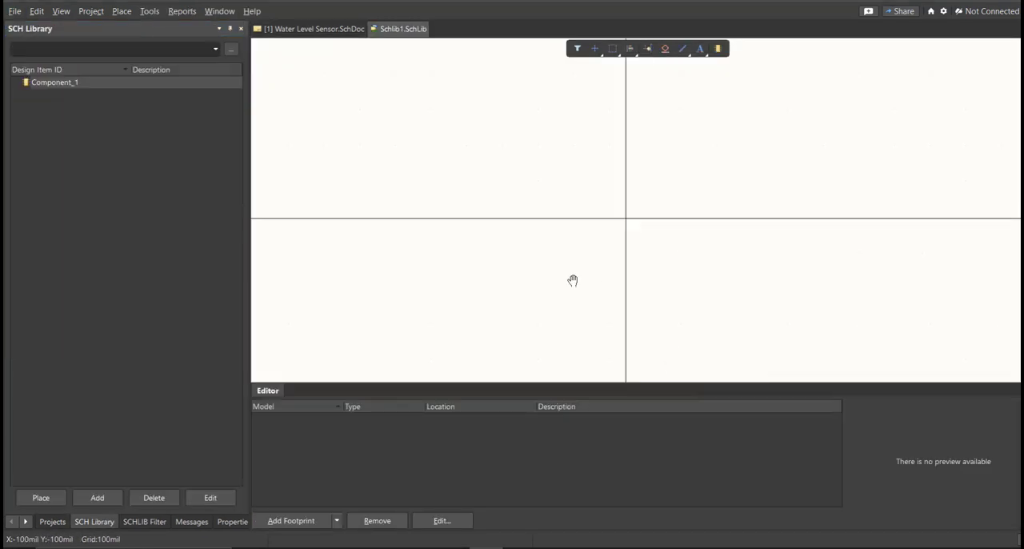
{"action": "right_click_drag", "start_coordinate": [572, 280], "coordinate": [530, 285]}
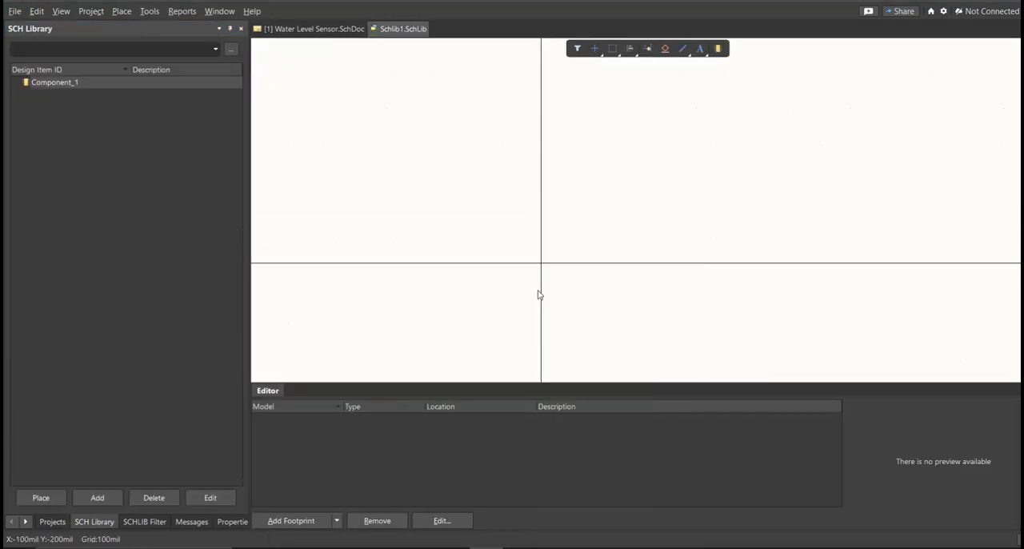
Save the new schematic library as Water Level Sensor in the project folder.
{"action": "key", "text": "ctrl+s"}
{"action": "type", "text": "Water Level Sensor"}
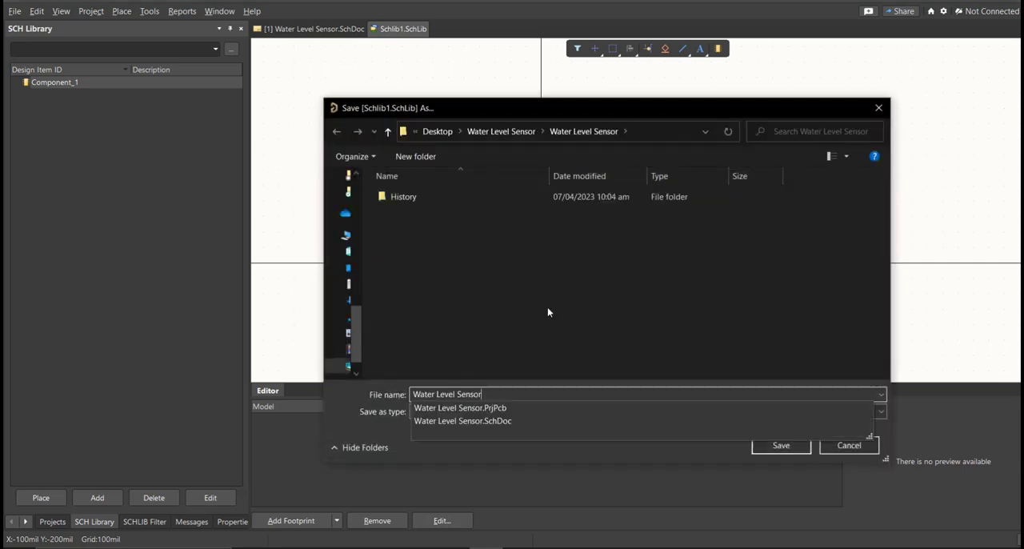
{"action": "left_click", "coordinate": [548, 313]}
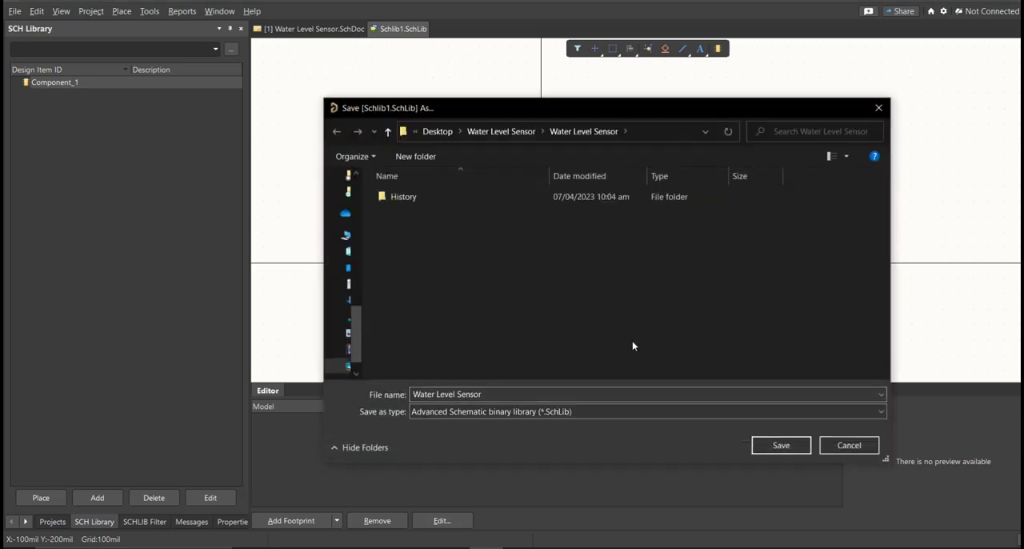
{"action": "left_click", "coordinate": [783, 446]}
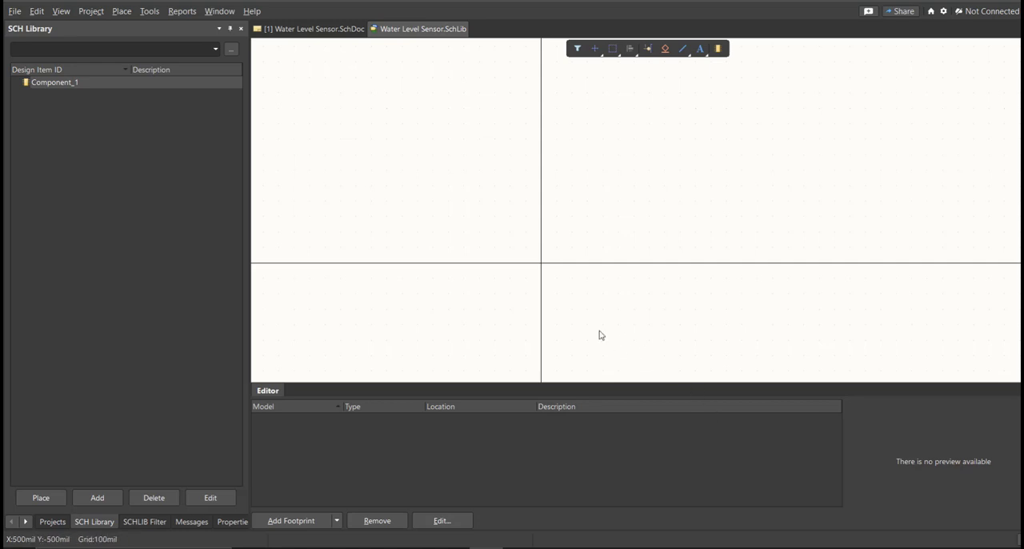
Create a new file-based PCB library in the project.
{"action": "left_click", "coordinate": [14, 11]}
{"action": "mouse_move", "coordinate": [34, 43]}
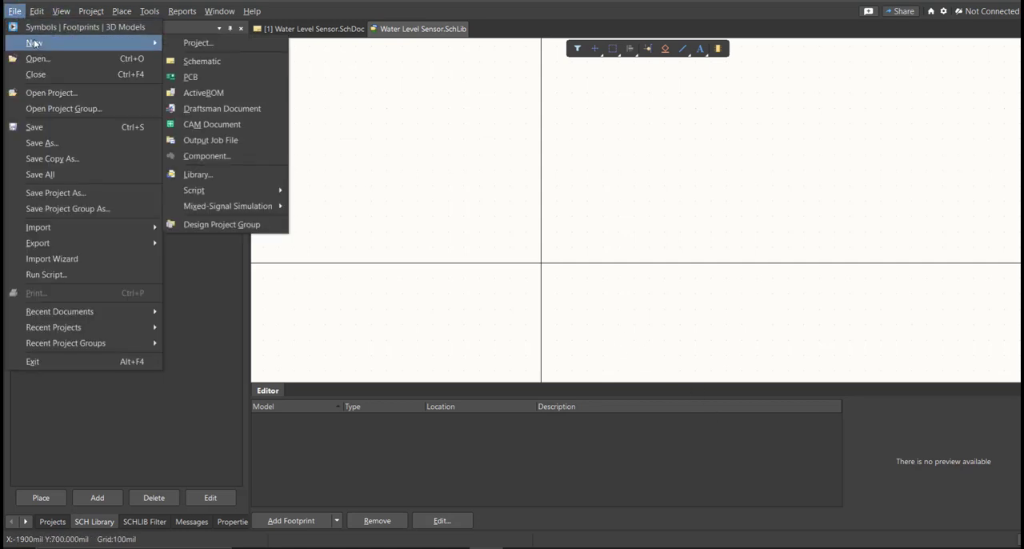
{"action": "left_click", "coordinate": [236, 178]}
{"action": "left_click", "coordinate": [490, 325]}
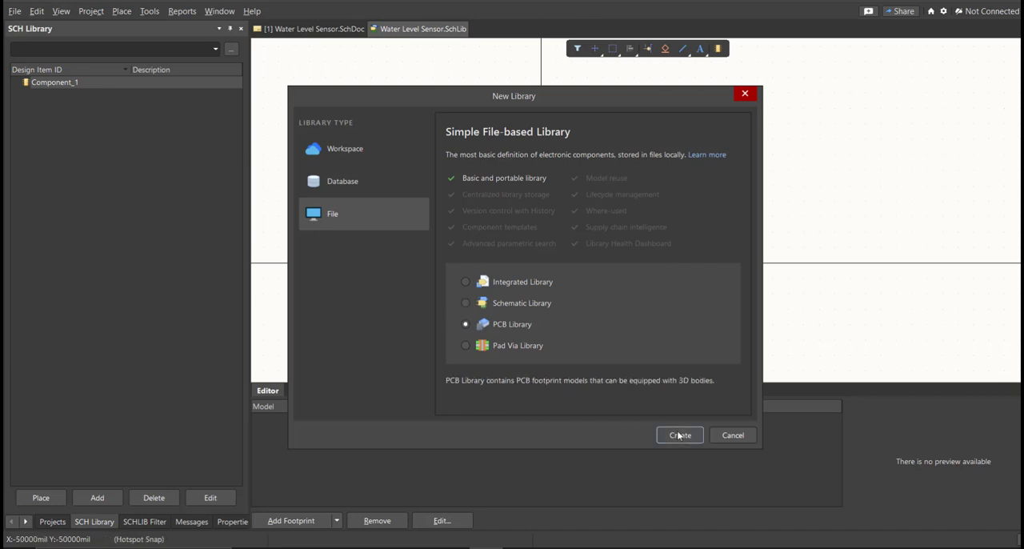
{"action": "left_click", "coordinate": [679, 434]}
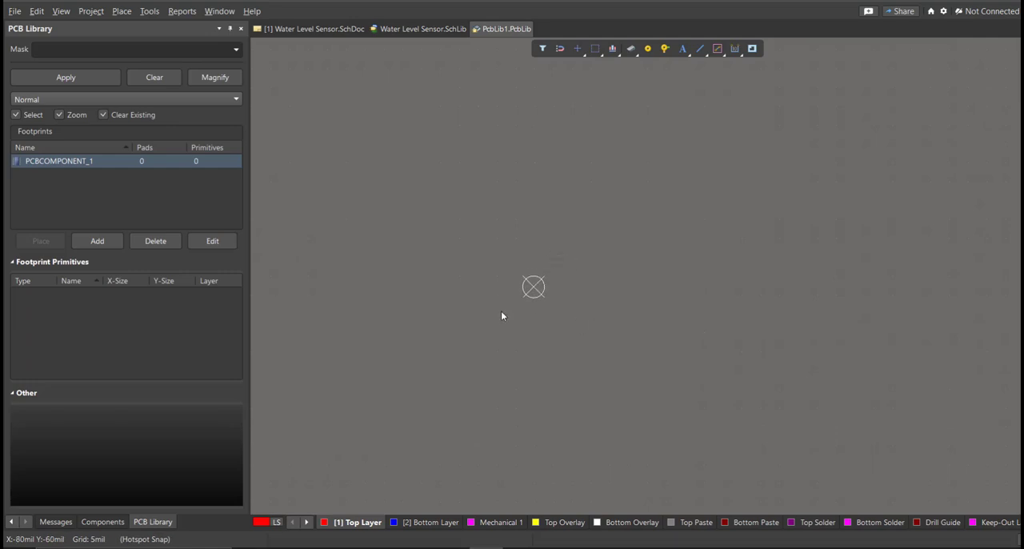
Save the new PCB library as Water Level Sensor in the project folder.
{"action": "key", "text": "ctrl+s"}
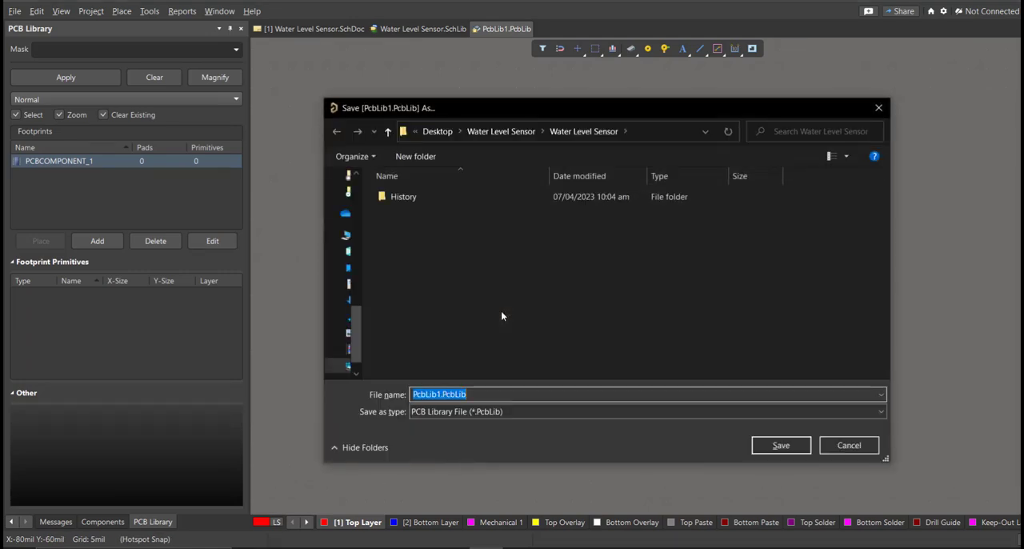
{"action": "type", "text": "Water Level Sensor"}
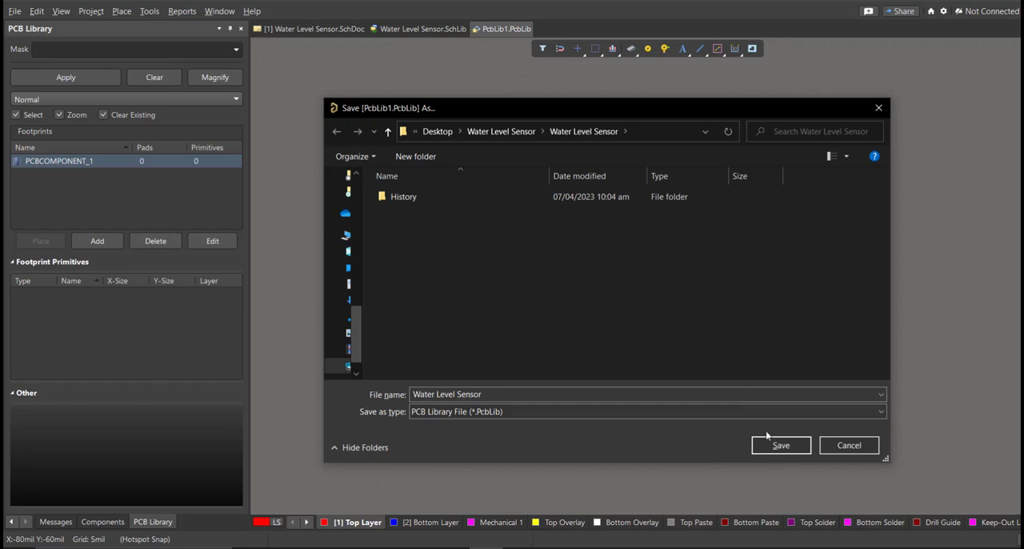
{"action": "left_click", "coordinate": [788, 445]}
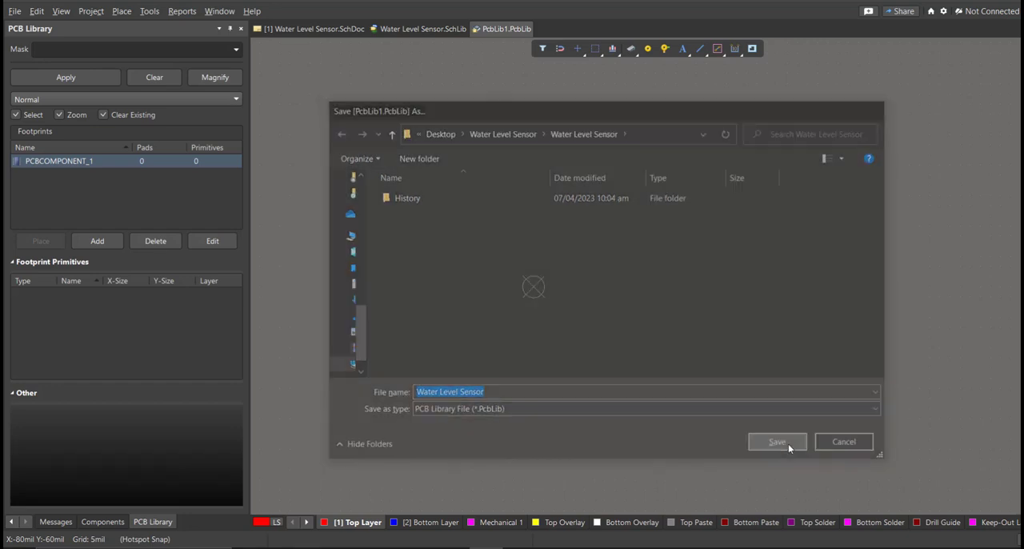
Bring up the project tree and save the Water Level Sensor project with its added libraries.
{"action": "left_click", "coordinate": [12, 521]}
{"action": "left_click", "coordinate": [12, 521]}
{"action": "left_click", "coordinate": [52, 522]}
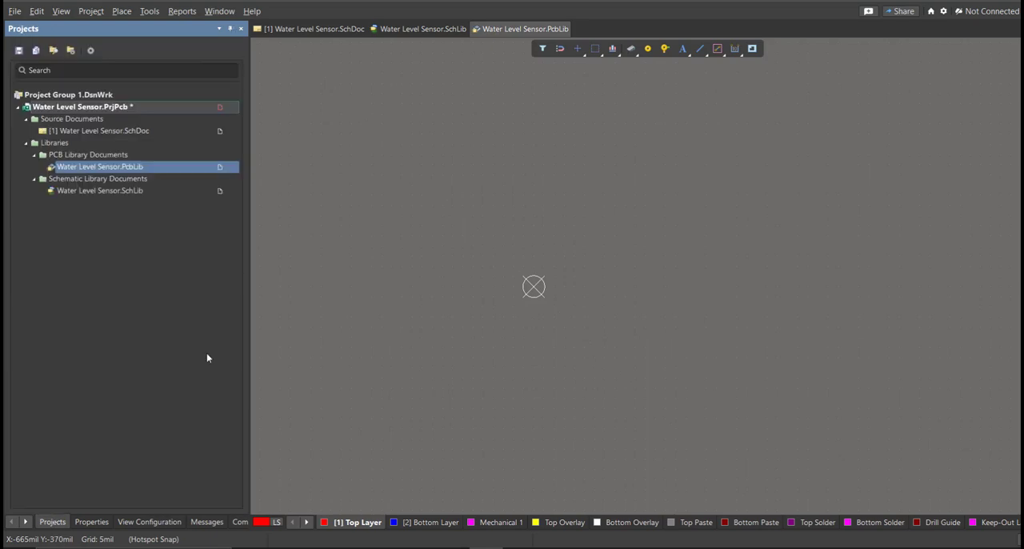
{"action": "right_click", "coordinate": [219, 109]}
{"action": "left_click", "coordinate": [260, 168]}
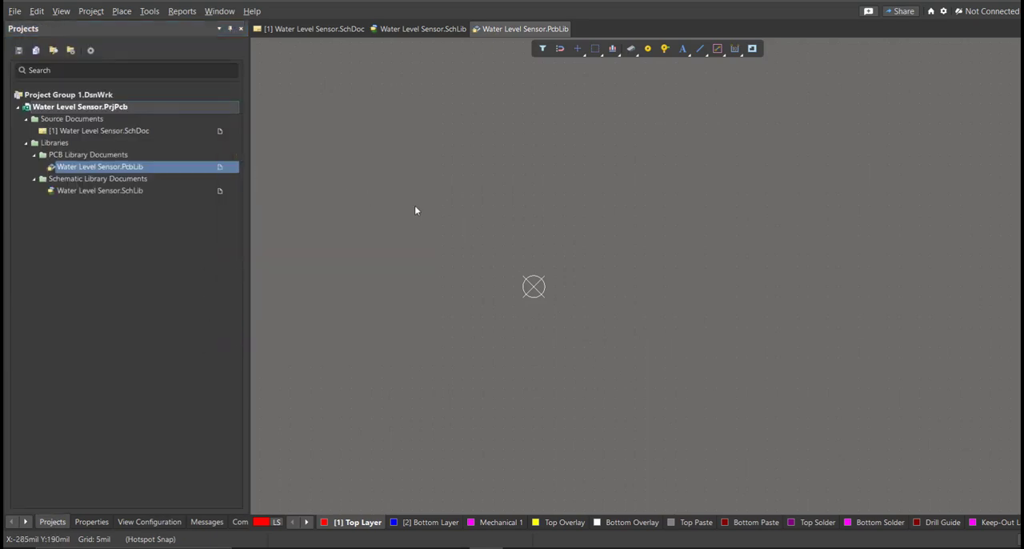
Bring up the Water Level Sensor schematic and open the Altium Library Loader over it.
{"action": "left_click", "coordinate": [324, 29]}
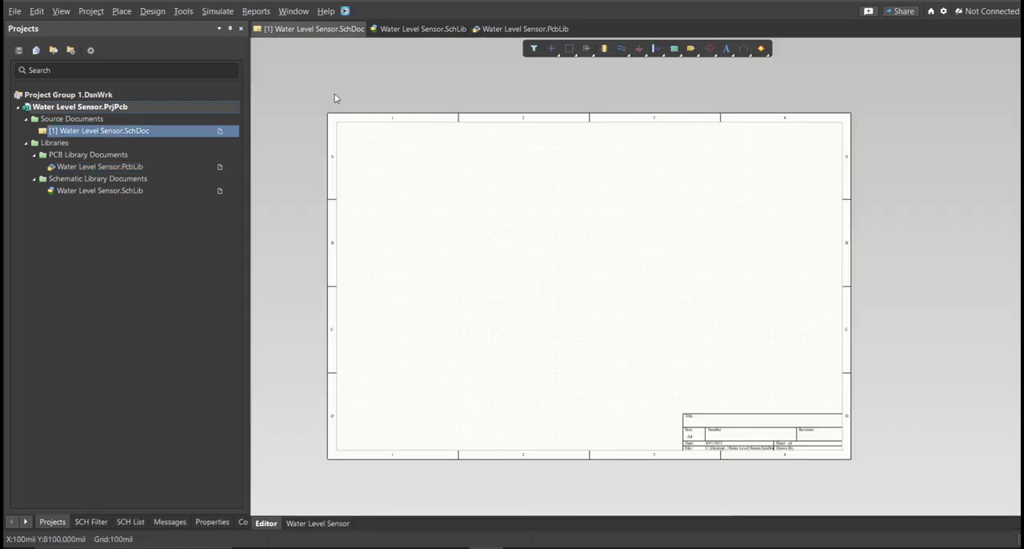
{"action": "right_click_drag", "start_coordinate": [479, 251], "coordinate": [406, 219]}
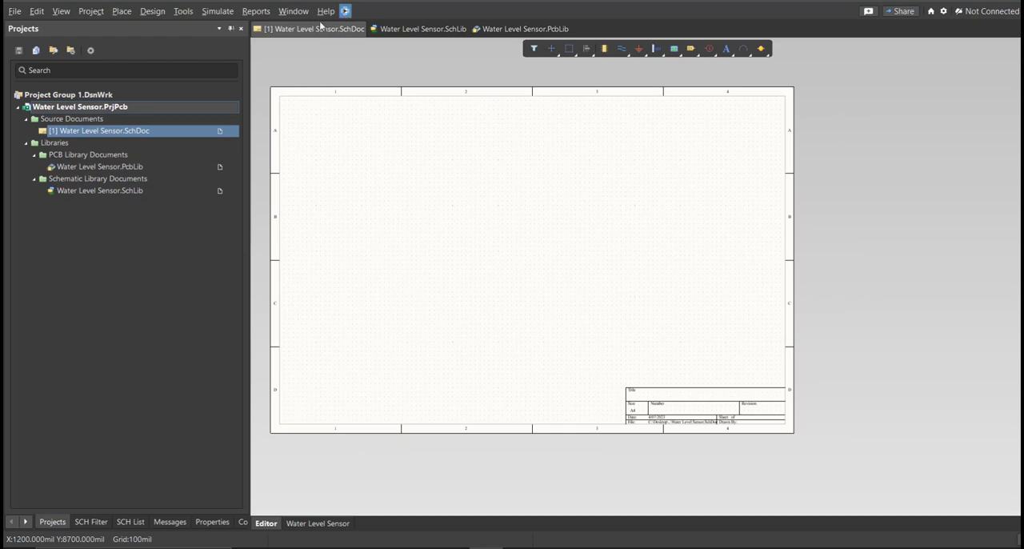
{"action": "left_click_drag", "start_coordinate": [101, 10], "coordinate": [370, 107]}
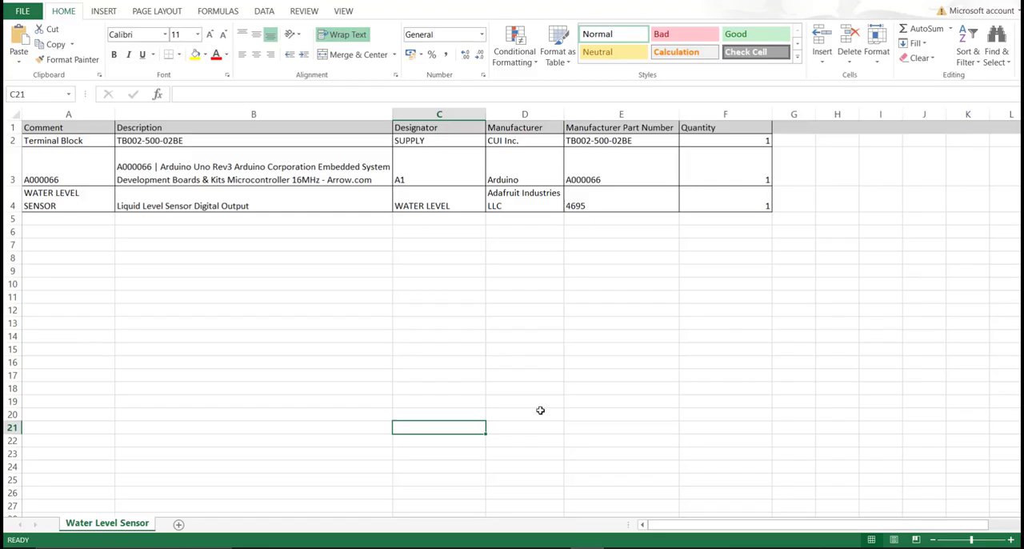
In the Excel bill of materials, review the part numbers and copy the terminal block's manufacturer part number, TB002-500-02BE.
{"action": "left_click", "coordinate": [532, 390]}
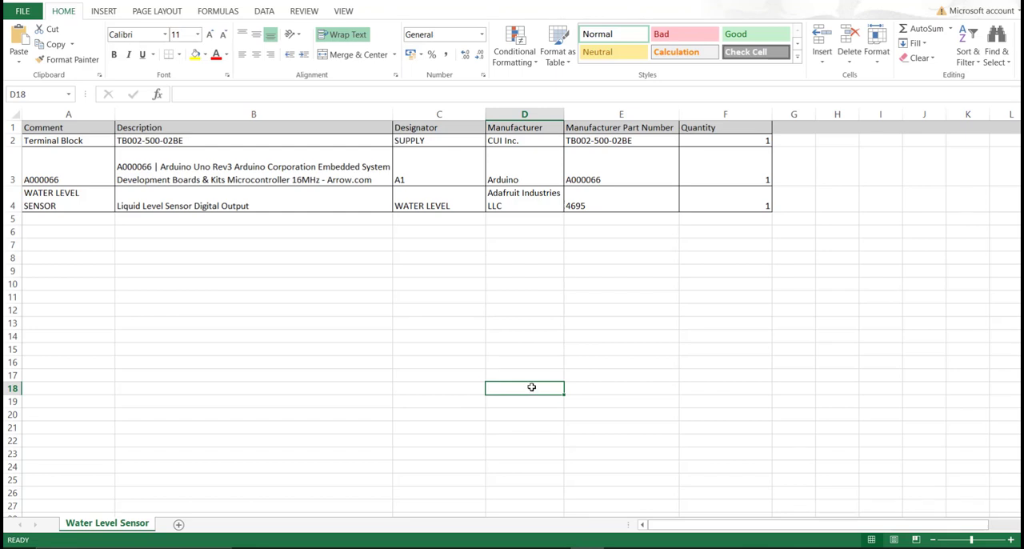
{"action": "left_click_drag", "start_coordinate": [85, 131], "coordinate": [738, 205]}
{"action": "left_click", "coordinate": [670, 243]}
{"action": "left_click_drag", "start_coordinate": [637, 138], "coordinate": [631, 208]}
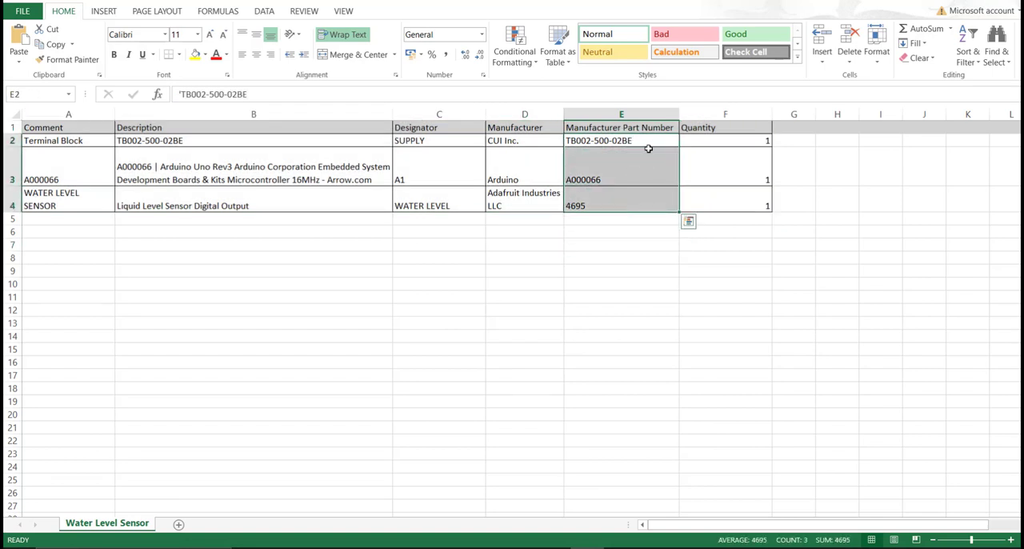
{"action": "double_click", "coordinate": [649, 139]}
{"action": "left_click_drag", "start_coordinate": [662, 141], "coordinate": [570, 141]}
{"action": "key", "text": "ctrl+c"}
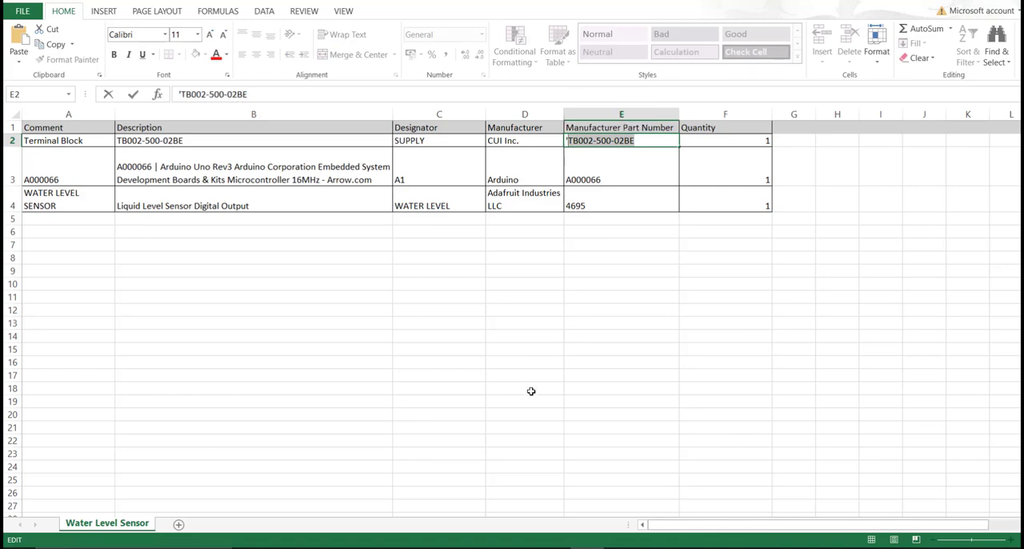
Switch back to Altium Designer, search the Library Loader for TB002-500-02BE, and add that terminal block to the lower-left area of the schematic sheet.
{"action": "left_click", "coordinate": [486, 547]}
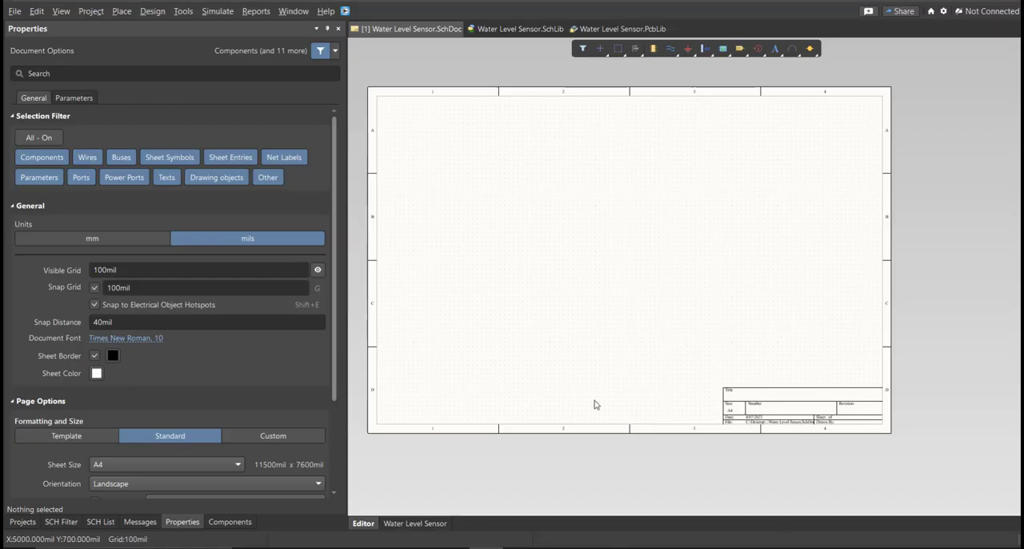
{"action": "left_click", "coordinate": [344, 10]}
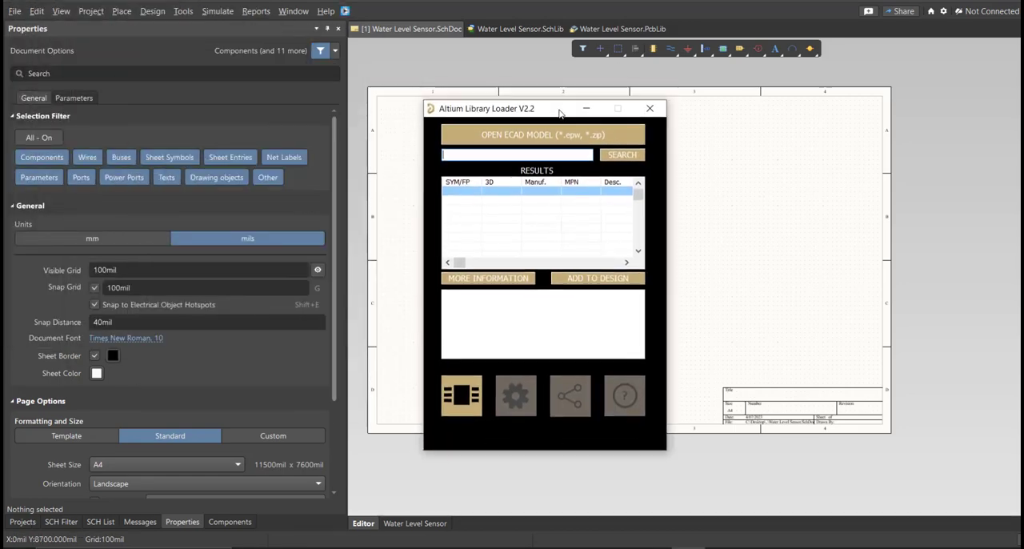
{"action": "key", "text": "ctrl+v"}
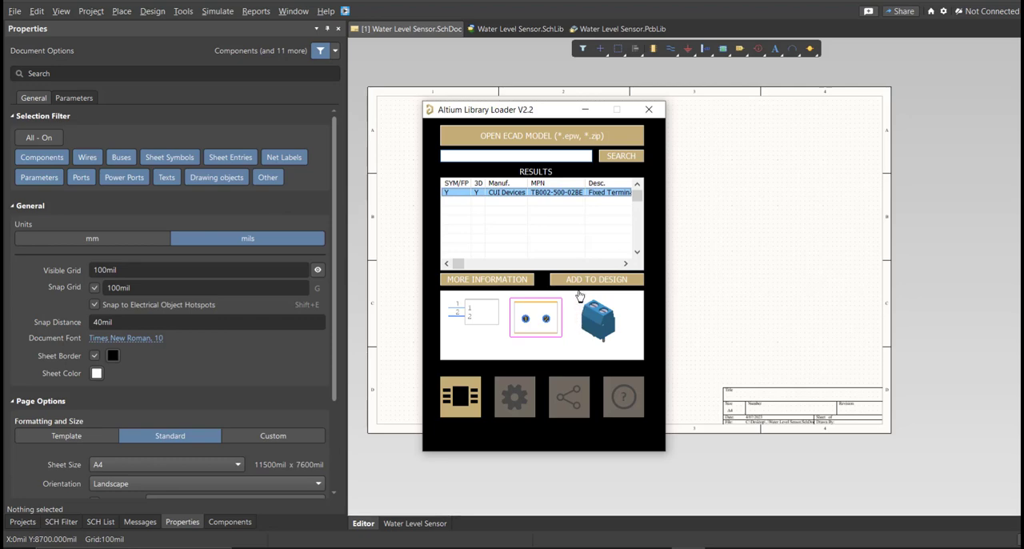
{"action": "left_click", "coordinate": [579, 284]}
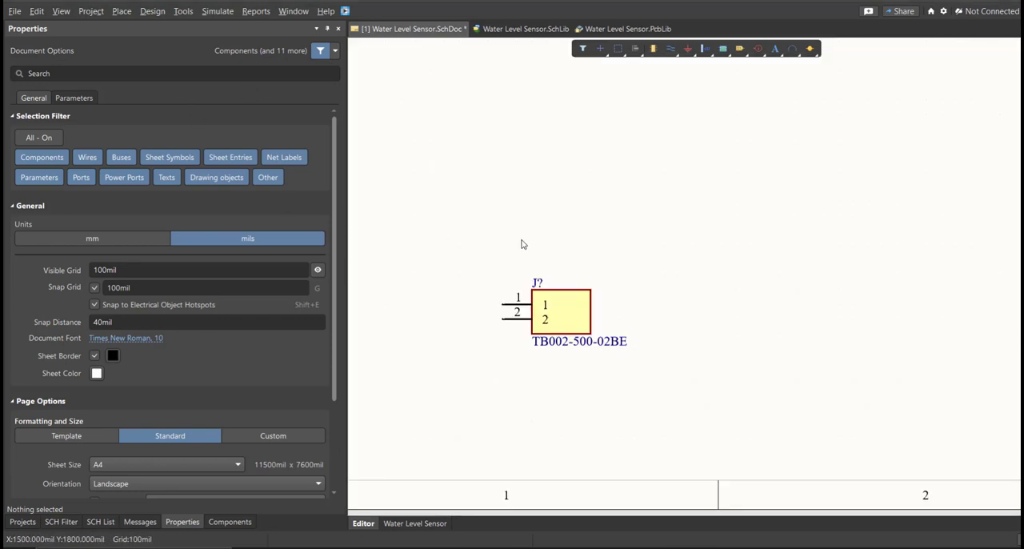
{"action": "scroll", "coordinate": [472, 377], "scroll_direction": "down", "scroll_amount": 5, "text": "ctrl"}
{"action": "scroll", "coordinate": [487, 341], "scroll_direction": "up", "scroll_amount": 3, "text": "ctrl"}
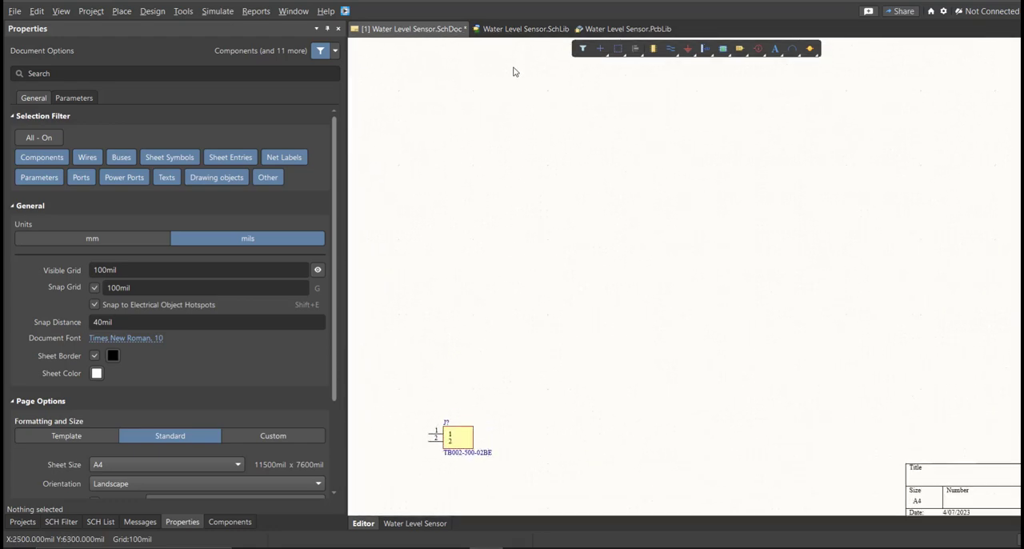
Open Water Level Sensor.SchLib, check the TB002-500-02BE symbol, and delete the empty Component_1 from the library.
{"action": "left_click", "coordinate": [518, 30]}
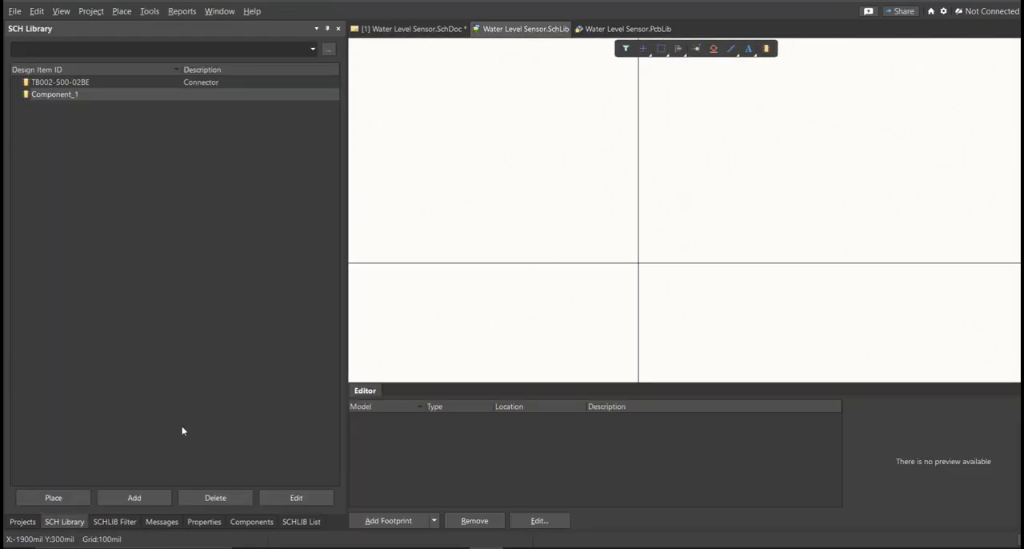
{"action": "left_click", "coordinate": [75, 85]}
{"action": "right_click_drag", "start_coordinate": [522, 158], "coordinate": [425, 177]}
{"action": "scroll", "coordinate": [425, 177], "scroll_direction": "down", "scroll_amount": 2, "text": "ctrl"}
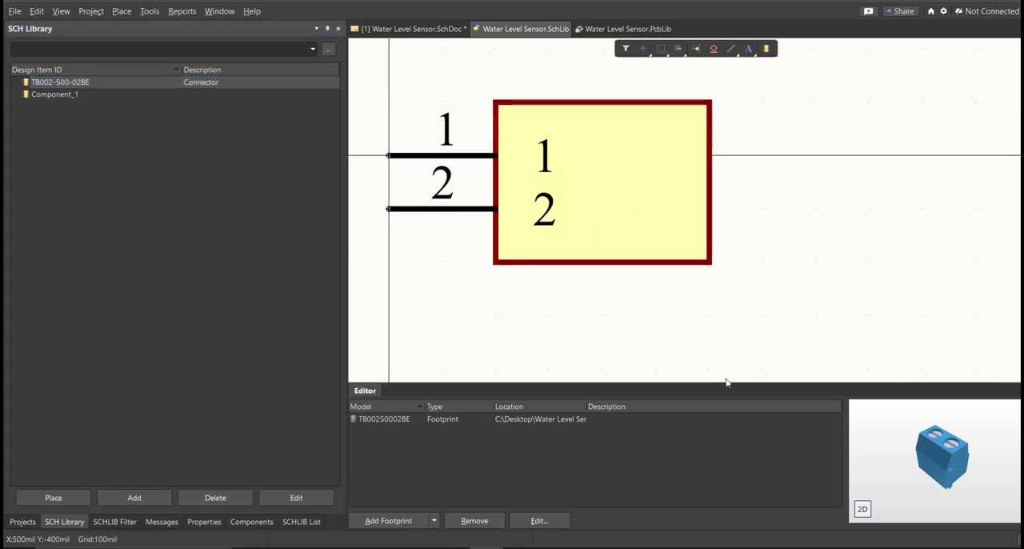
{"action": "left_click", "coordinate": [108, 94]}
{"action": "key", "text": "Delete"}
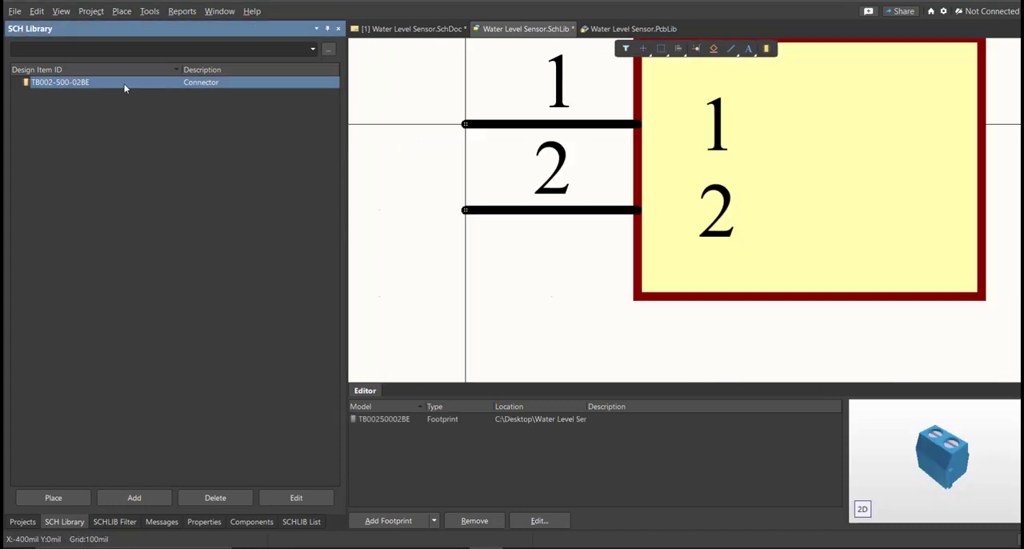
Set the comment of TB002-500-02BE to Terminal Block and save the schematic library.
{"action": "scroll", "coordinate": [489, 206], "scroll_direction": "down", "scroll_amount": 2, "text": "ctrl"}
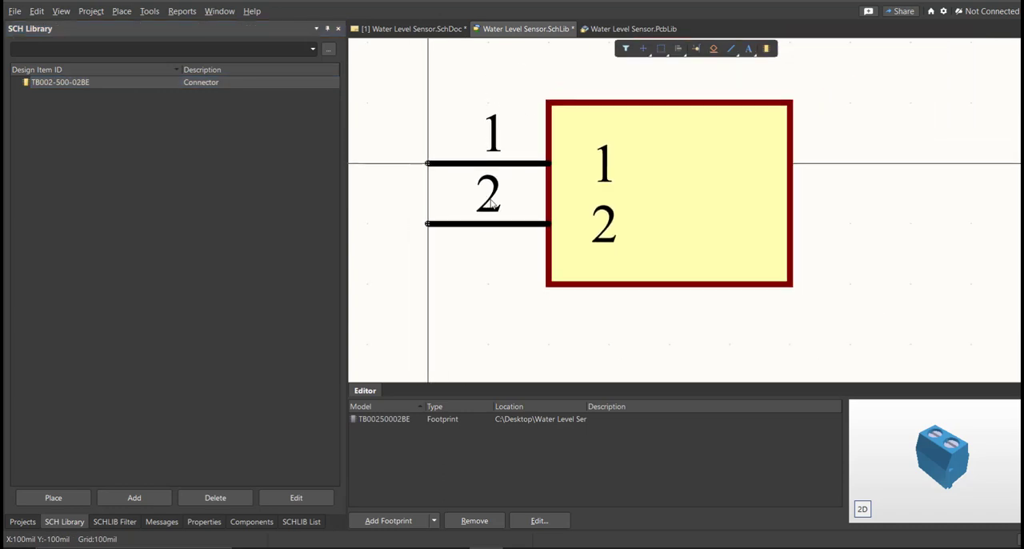
{"action": "double_click", "coordinate": [67, 83]}
{"action": "left_click", "coordinate": [125, 173]}
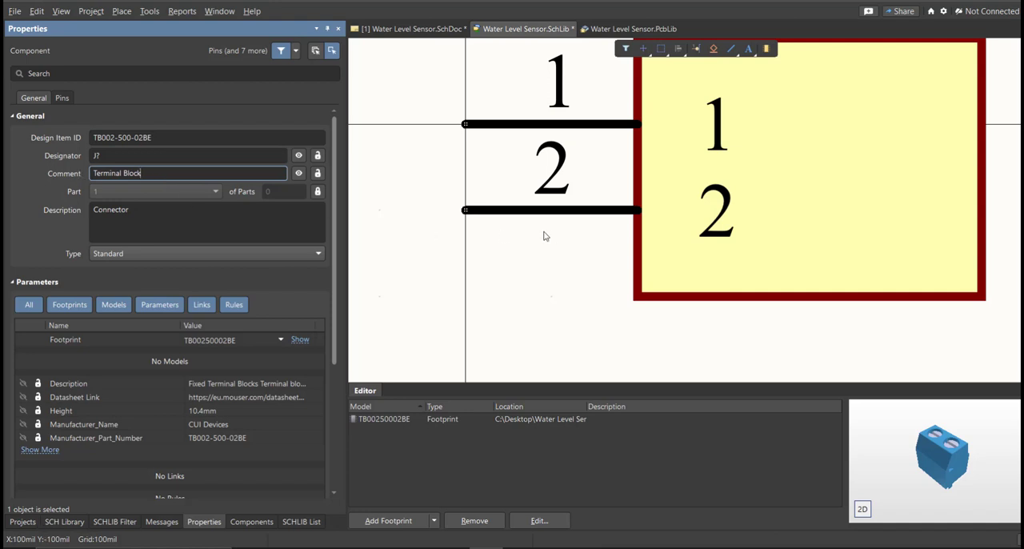
{"action": "scroll", "coordinate": [486, 255], "scroll_direction": "down", "scroll_amount": 2, "text": "ctrl"}
{"action": "key", "text": "ctrl+s"}
{"action": "right_click_drag", "start_coordinate": [502, 250], "coordinate": [475, 258]}
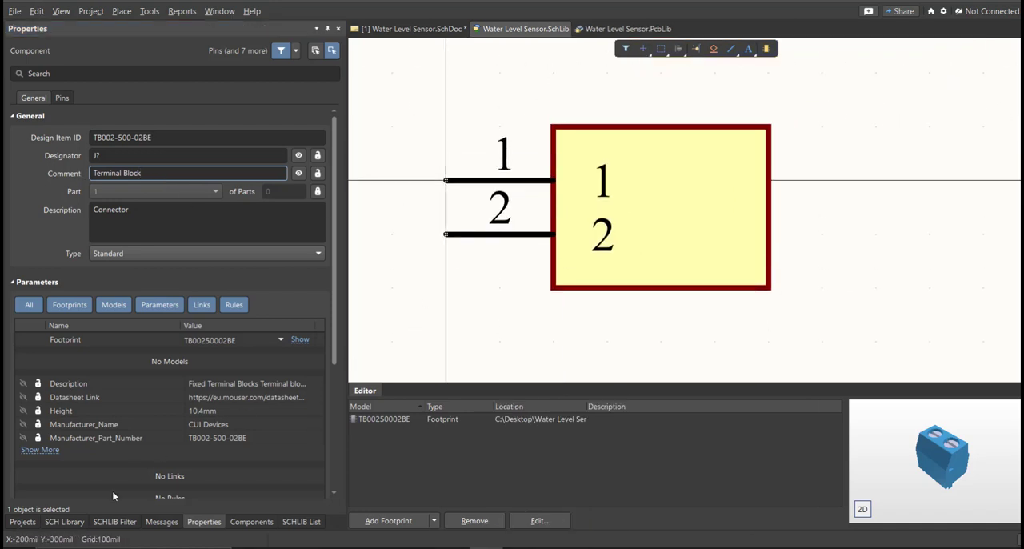
Place the updated terminal block from the schematic library beside the existing TB002-500-02BE symbol on the schematic and compare the two.
{"action": "left_click", "coordinate": [64, 521]}
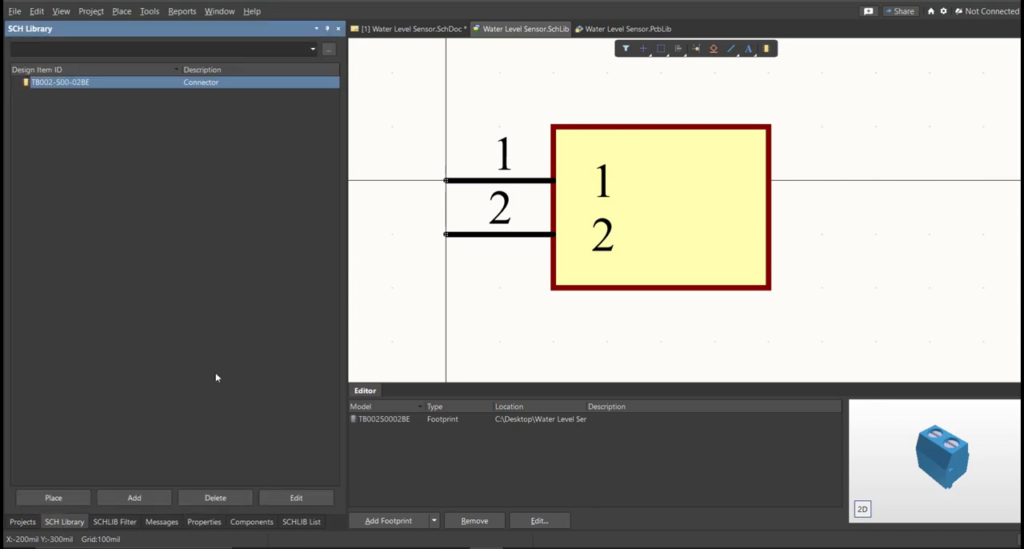
{"action": "left_click", "coordinate": [53, 497]}
{"action": "scroll", "coordinate": [530, 448], "scroll_direction": "up", "scroll_amount": 5, "text": "ctrl"}
{"action": "right_click", "coordinate": [570, 375]}
{"action": "scroll", "coordinate": [570, 397], "scroll_direction": "down", "scroll_amount": 1, "text": "ctrl"}
{"action": "right_click_drag", "start_coordinate": [572, 398], "coordinate": [670, 319]}
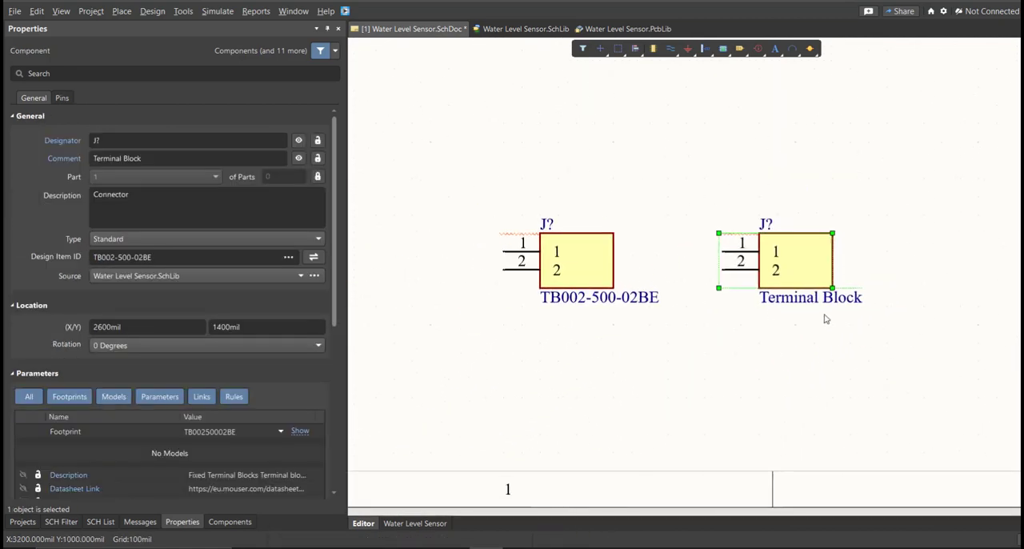
{"action": "scroll", "coordinate": [720, 328], "scroll_direction": "down", "scroll_amount": 4, "text": "ctrl"}
{"action": "scroll", "coordinate": [724, 336], "scroll_direction": "up", "scroll_amount": 5, "text": "ctrl"}
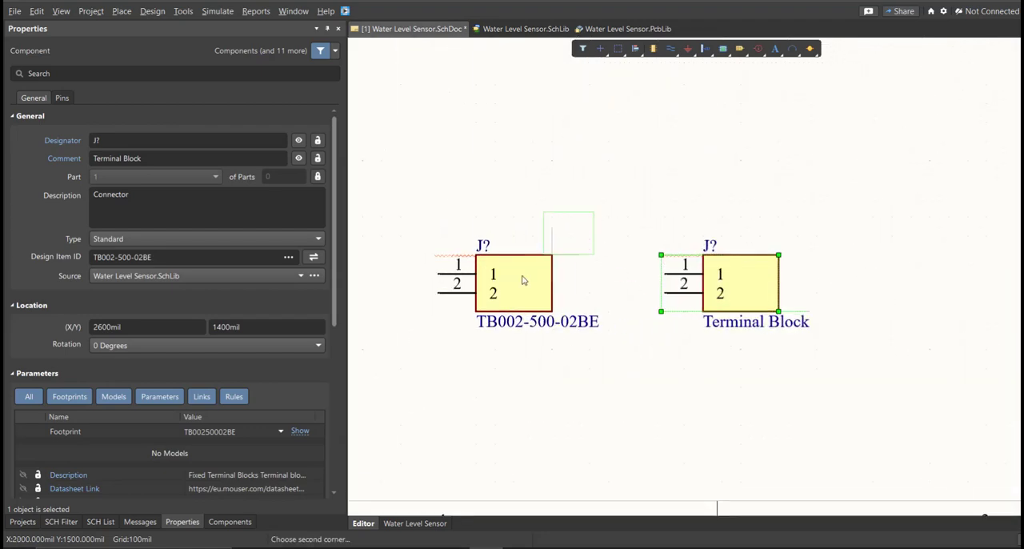
{"action": "left_click_drag", "start_coordinate": [551, 254], "coordinate": [523, 276]}
{"action": "left_click_drag", "start_coordinate": [862, 208], "coordinate": [726, 297]}
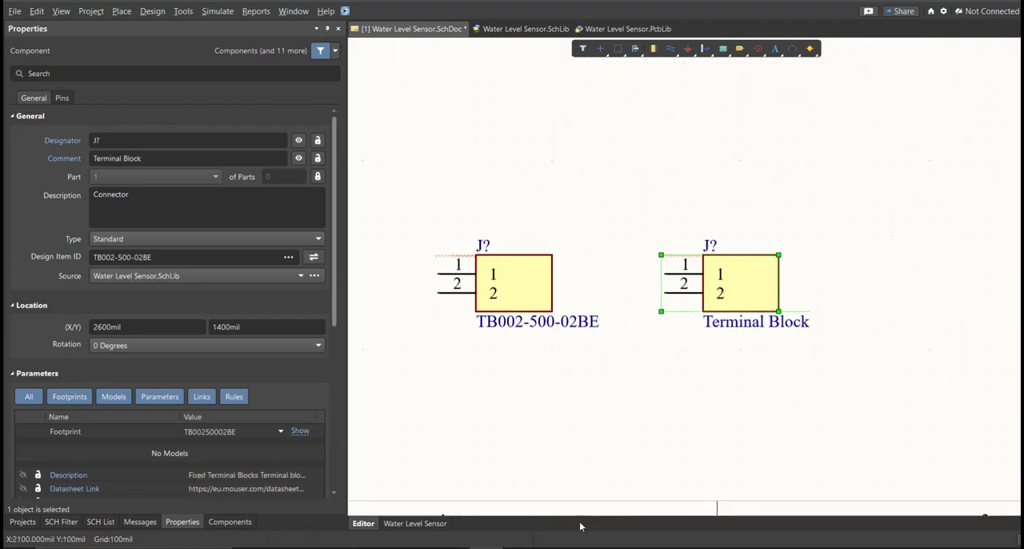
Switch to the Excel bill of materials and select the manufacturer part numbers in E2:E4 for review.
{"action": "left_click", "coordinate": [593, 545]}
{"action": "left_click", "coordinate": [622, 349]}
{"action": "left_click_drag", "start_coordinate": [630, 141], "coordinate": [632, 198]}
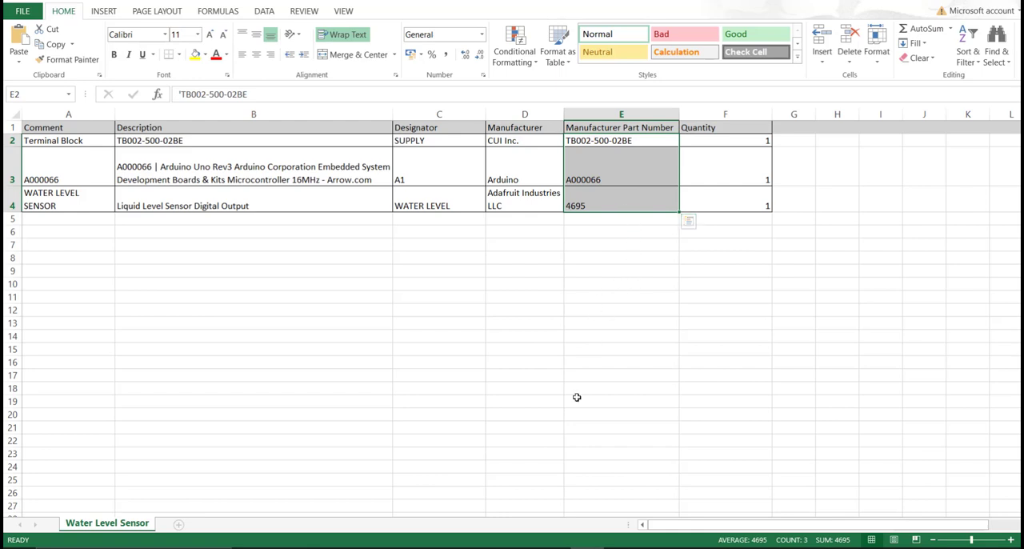
Switch back to Altium Designer and examine the symbols and 3D models of WATER LEVEL SENSOR, TB002-500-02BE and A000066 in the schematic library.
{"action": "left_click", "coordinate": [646, 547]}
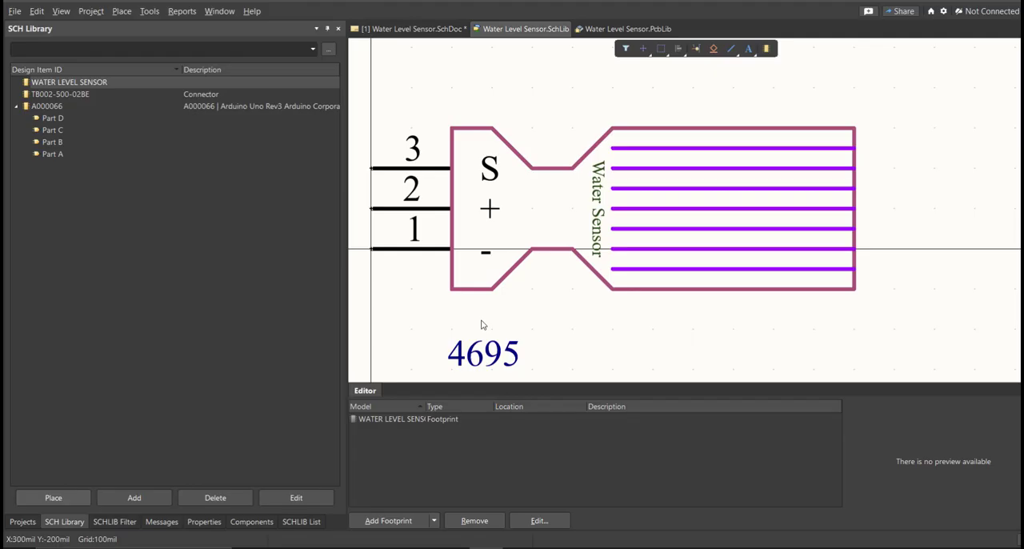
{"action": "left_click", "coordinate": [16, 106]}
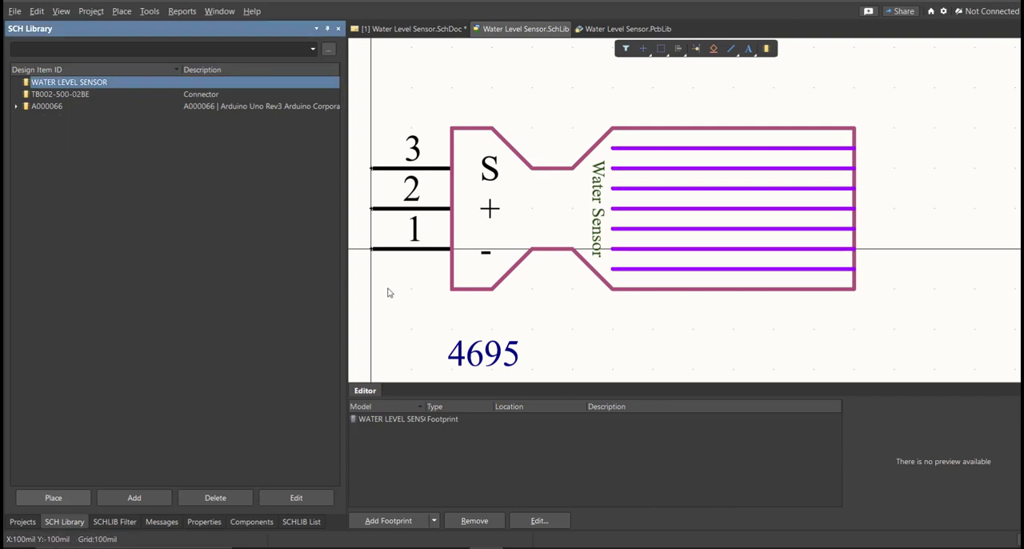
{"action": "left_click", "coordinate": [79, 93]}
{"action": "left_click", "coordinate": [80, 83]}
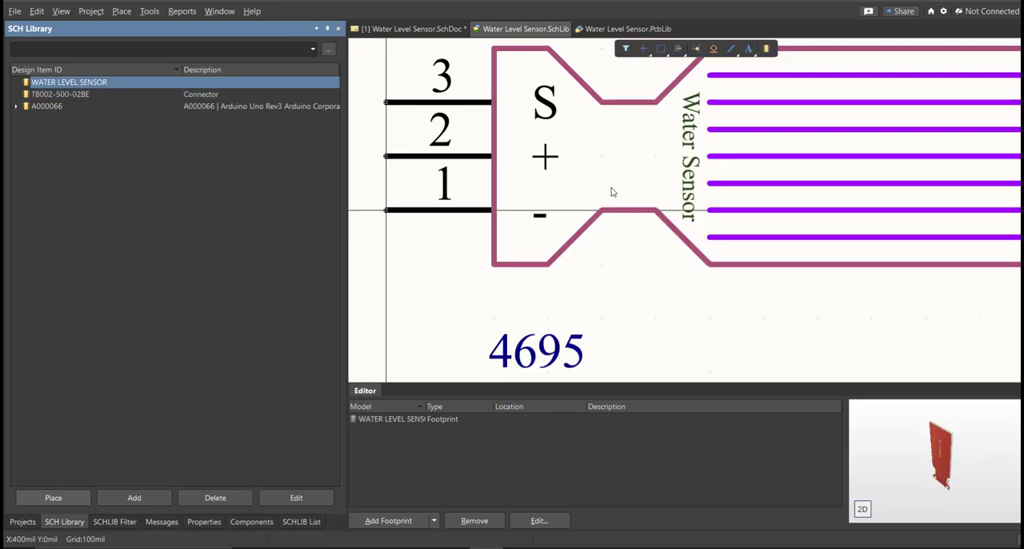
{"action": "left_click_drag", "start_coordinate": [944, 462], "coordinate": [907, 462]}
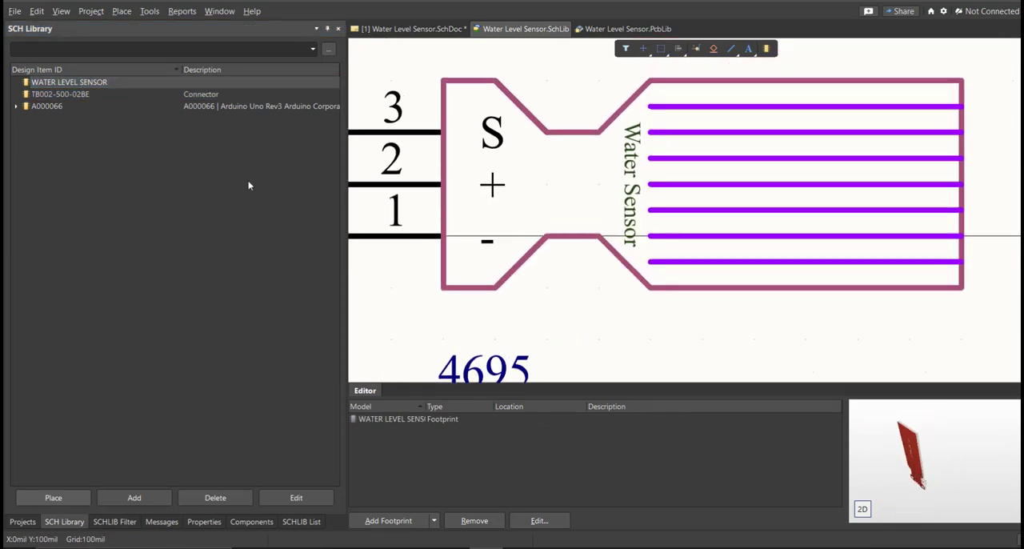
{"action": "left_click", "coordinate": [143, 95]}
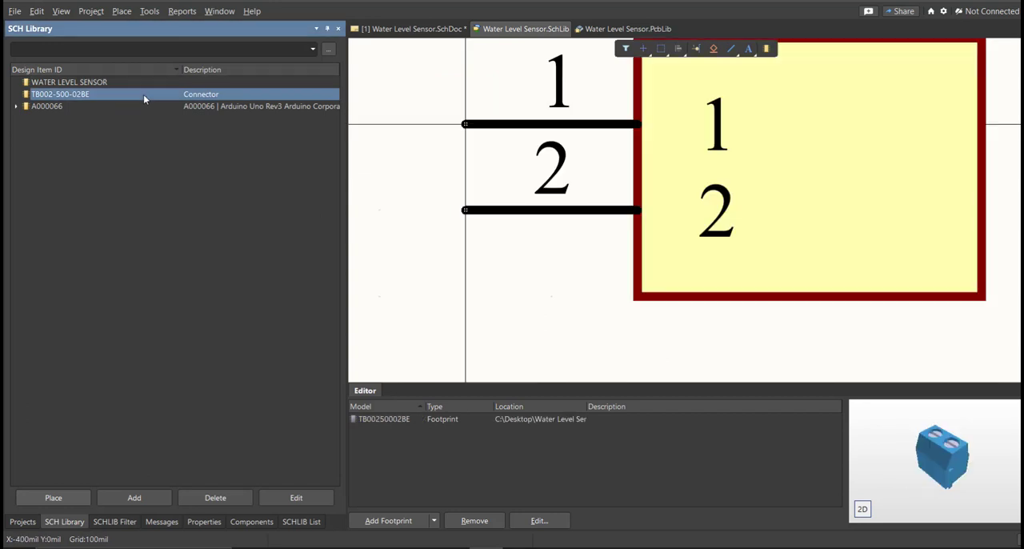
{"action": "key", "text": "Down"}
{"action": "right_click_drag", "start_coordinate": [923, 470], "coordinate": [899, 459]}
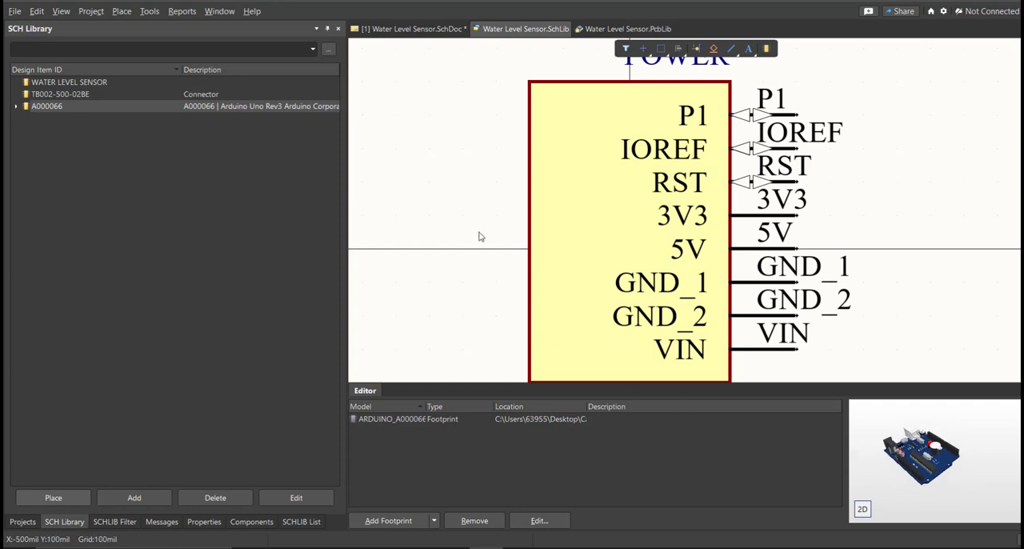
Return to the Water Level Sensor schematic, fit the whole sheet in view, and list the components of Water Level Sensor.SchLib.
{"action": "left_click", "coordinate": [411, 29]}
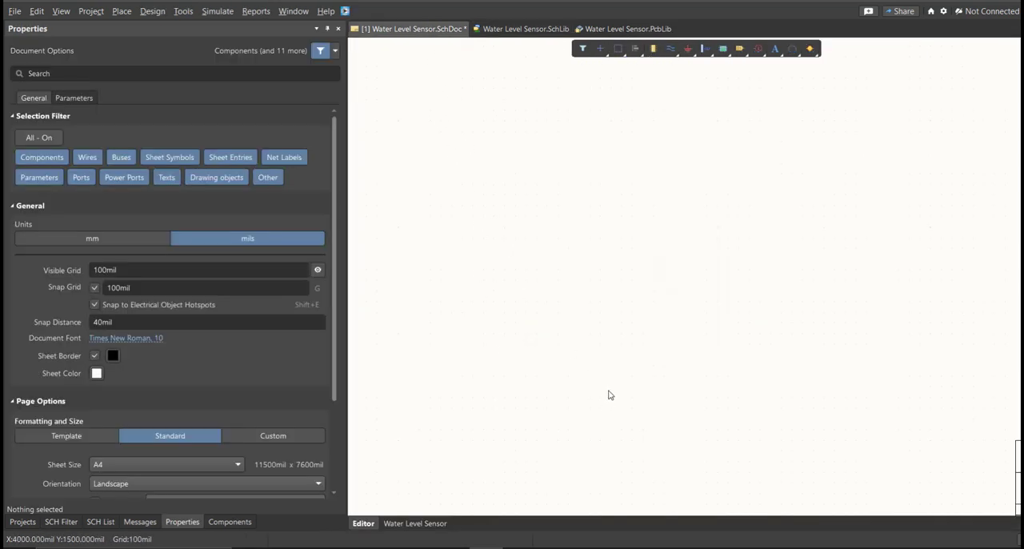
{"action": "left_click", "coordinate": [230, 521]}
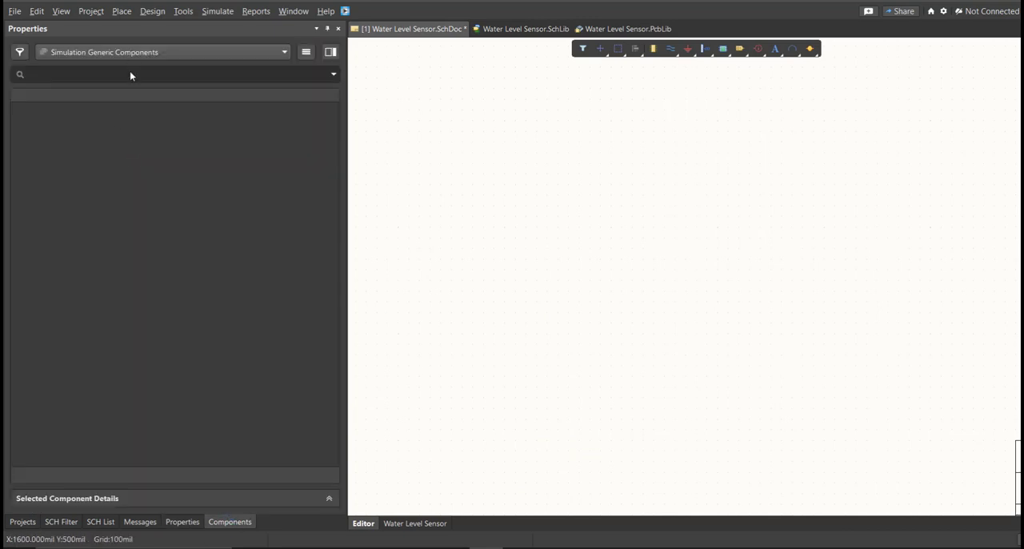
{"action": "right_click_drag", "start_coordinate": [555, 173], "coordinate": [544, 222]}
{"action": "key", "text": "v"}
{"action": "key", "text": "d"}
{"action": "key", "text": "k"}
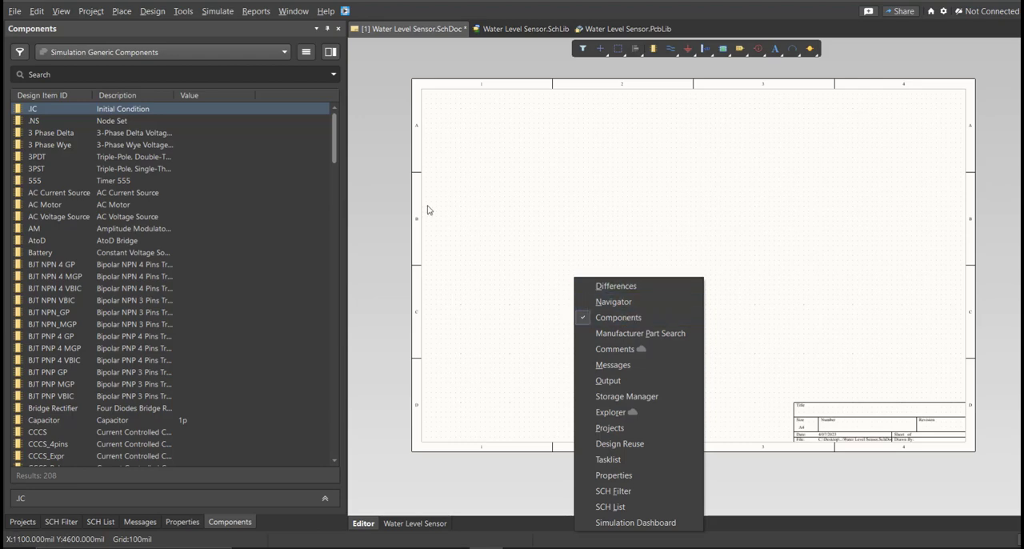
{"action": "left_click", "coordinate": [199, 51]}
{"action": "left_click", "coordinate": [158, 92]}
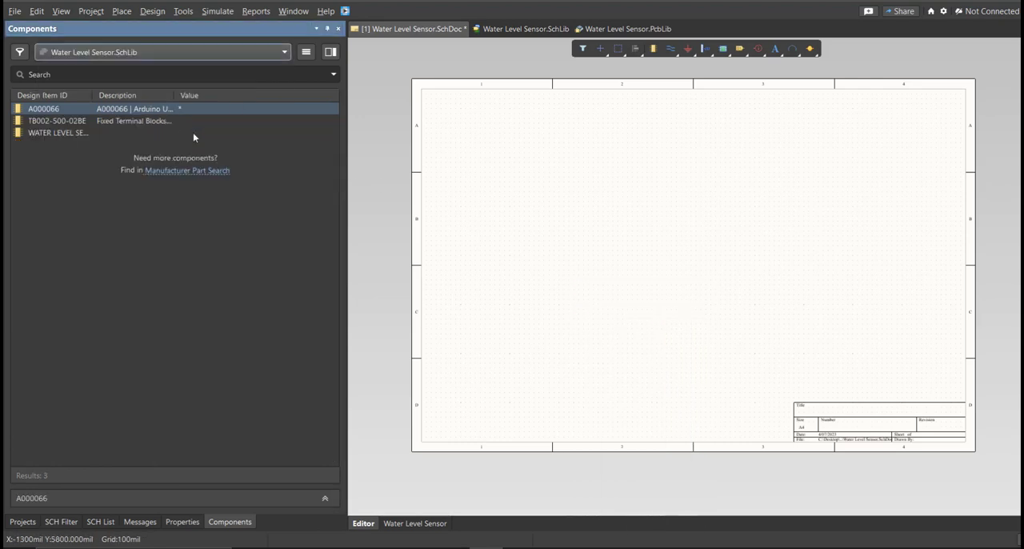
Place the TB002-500-02BE terminal block and the WATER LEVEL SENSOR component near the middle of the schematic sheet.
{"action": "right_click_drag", "start_coordinate": [569, 162], "coordinate": [532, 173]}
{"action": "scroll", "coordinate": [531, 173], "scroll_direction": "down", "scroll_amount": 2, "text": "ctrl"}
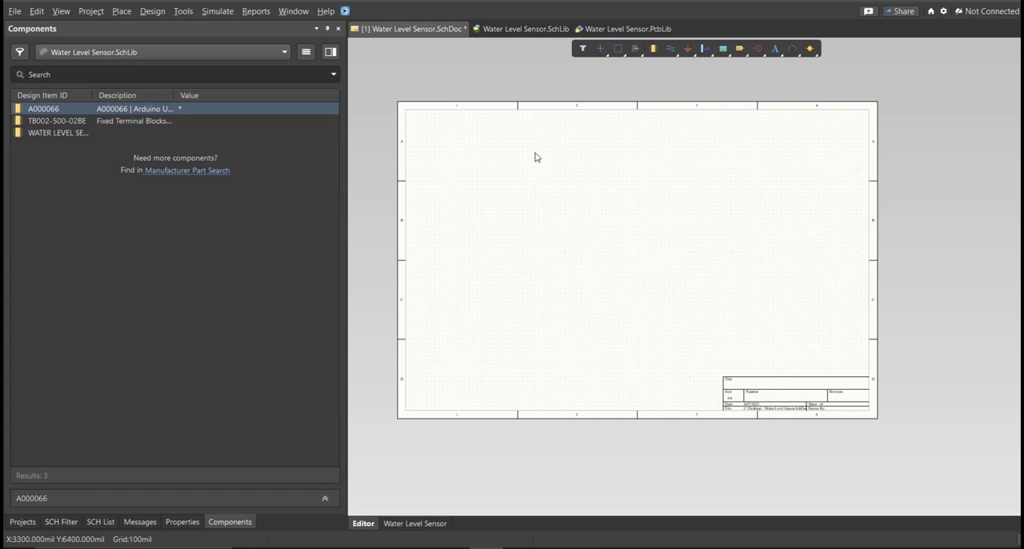
{"action": "left_click", "coordinate": [124, 110]}
{"action": "left_click_drag", "start_coordinate": [78, 121], "coordinate": [588, 254]}
{"action": "scroll", "coordinate": [504, 261], "scroll_direction": "up", "scroll_amount": 3, "text": "ctrl"}
Place the four A000066 Arduino parts, one power, one analog and two digital, in a vertical column beside the other components.
{"action": "double_click", "coordinate": [43, 108]}
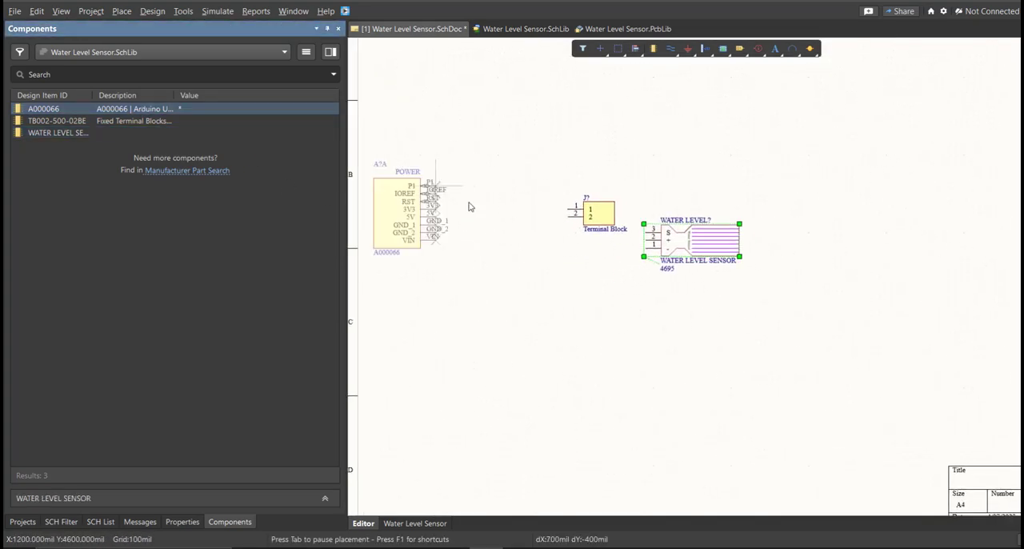
{"action": "left_click", "coordinate": [558, 268]}
{"action": "left_click", "coordinate": [551, 356]}
{"action": "left_click", "coordinate": [551, 456]}
{"action": "scroll", "coordinate": [552, 424], "scroll_direction": "down", "scroll_amount": 1}
{"action": "right_click_drag", "start_coordinate": [551, 424], "coordinate": [555, 378]}
{"action": "key", "text": "Escape"}
Move the terminal block higher on the sheet, between the Arduino power part and the water level sensor.
{"action": "right_click_drag", "start_coordinate": [624, 159], "coordinate": [640, 187]}
{"action": "scroll", "coordinate": [640, 187], "scroll_direction": "up", "scroll_amount": 1, "text": "ctrl"}
{"action": "left_click_drag", "start_coordinate": [640, 187], "coordinate": [678, 149]}
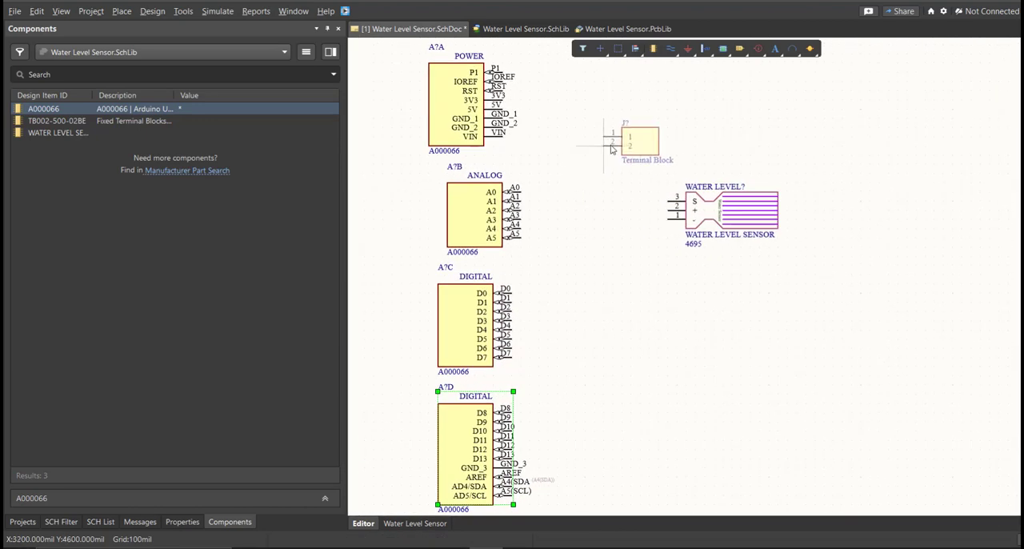
{"action": "right_click_drag", "start_coordinate": [585, 152], "coordinate": [605, 183]}
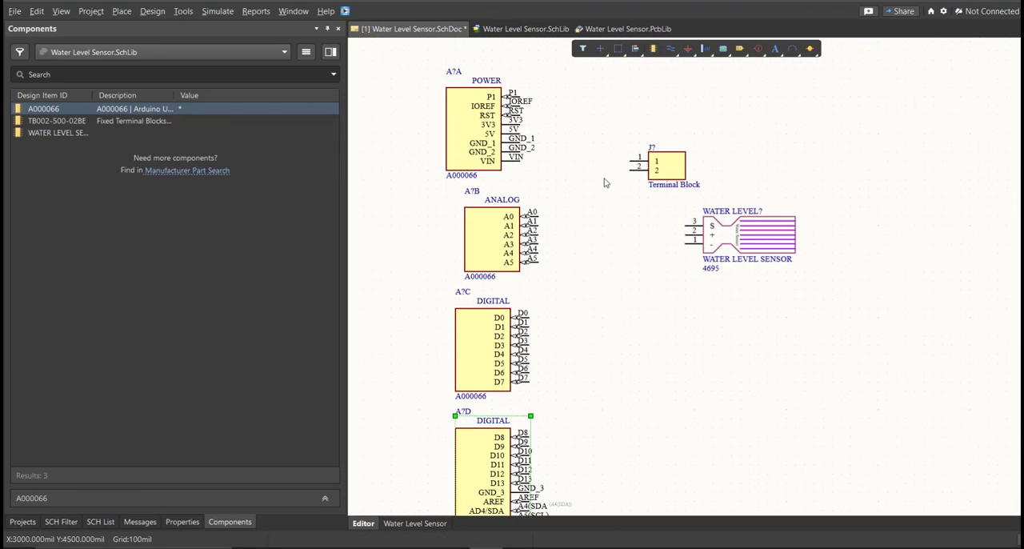
Set the terminal block's designator to SUPPLY.
{"action": "double_click", "coordinate": [668, 178]}
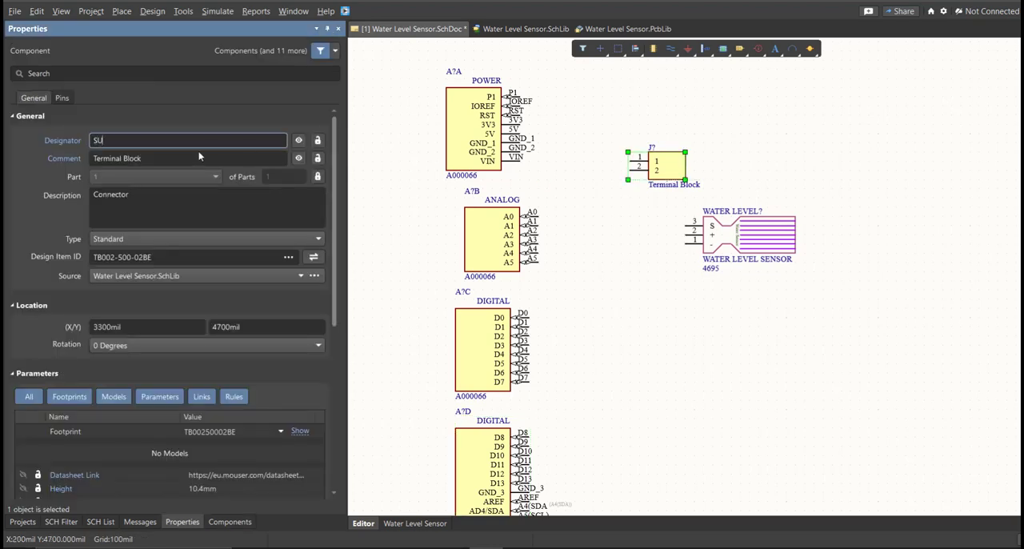
{"action": "type", "text": "SUPPLY"}
{"action": "key", "text": "Return"}
{"action": "left_click", "coordinate": [614, 218]}
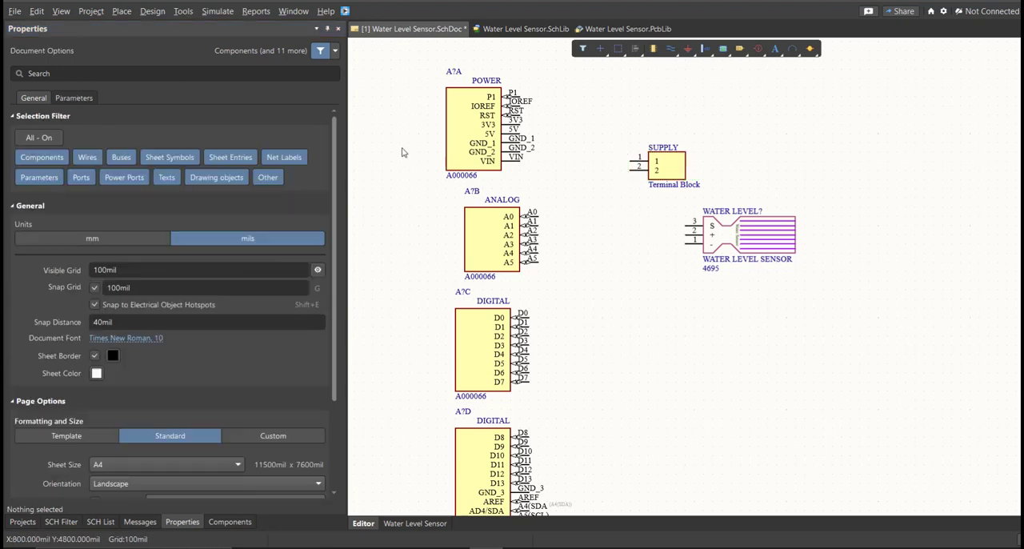
Start schematic annotation and generate the proposed designators for the unnumbered Arduino parts and water level sensor.
{"action": "left_click", "coordinate": [182, 11]}
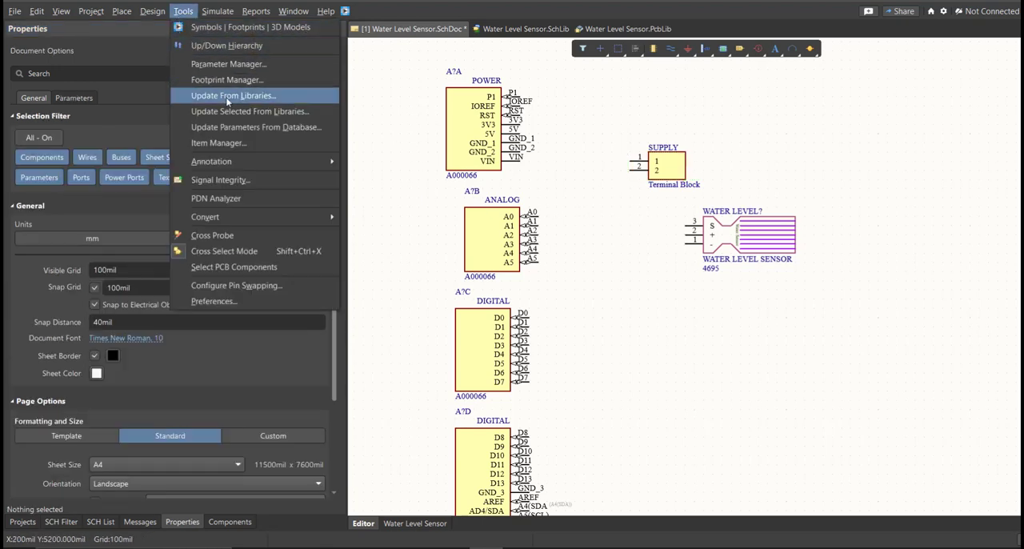
{"action": "mouse_move", "coordinate": [240, 161]}
{"action": "left_click", "coordinate": [424, 161]}
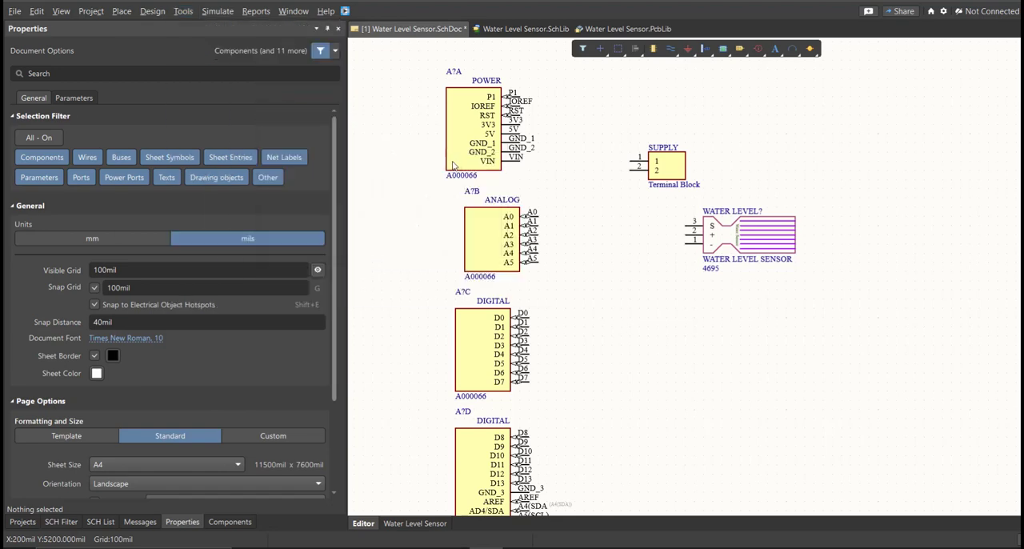
{"action": "left_click", "coordinate": [570, 407]}
{"action": "left_click", "coordinate": [618, 308]}
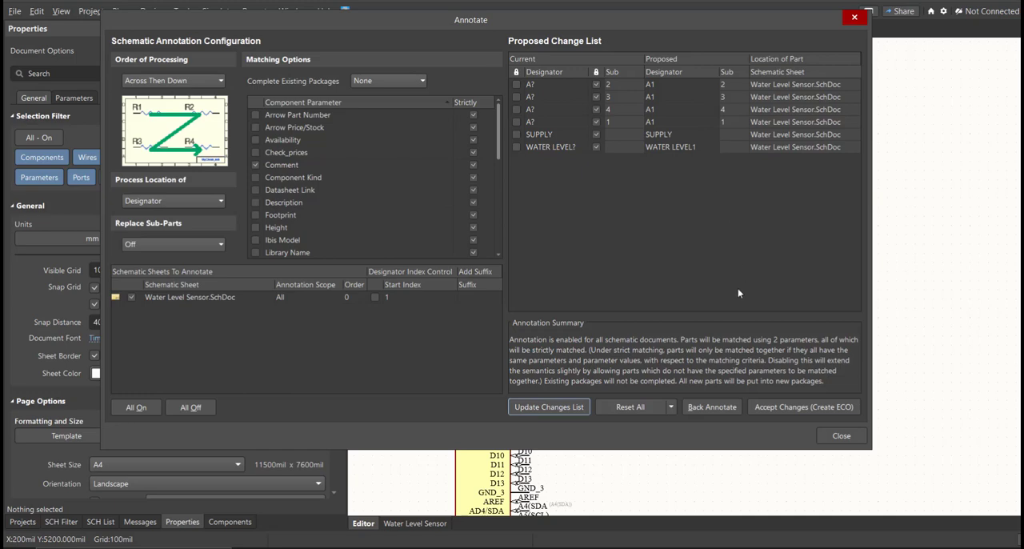
Accept the proposed annotation and execute the change order, designating the Arduino parts A1 and the sensor WATER LEVEL1.
{"action": "left_click", "coordinate": [769, 407]}
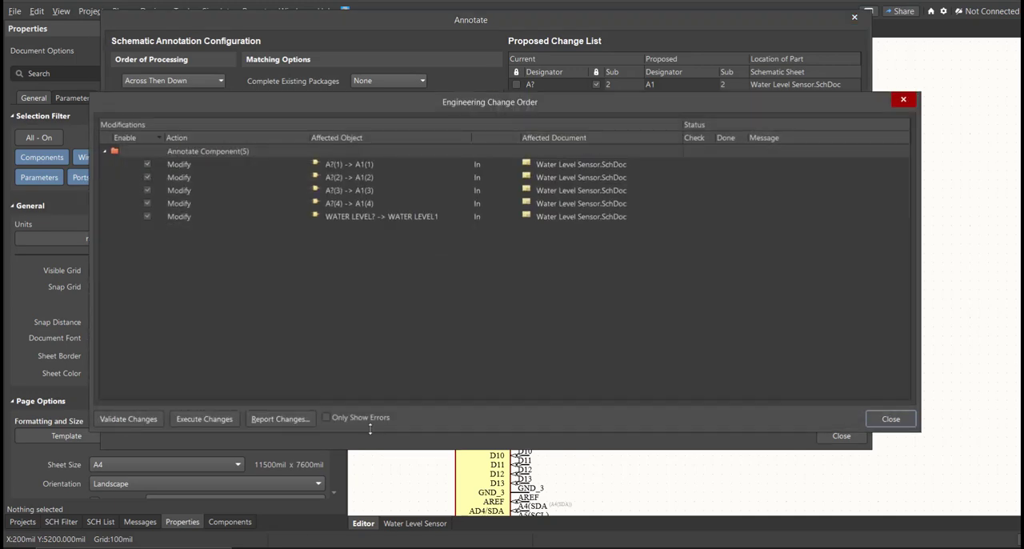
{"action": "left_click", "coordinate": [204, 419]}
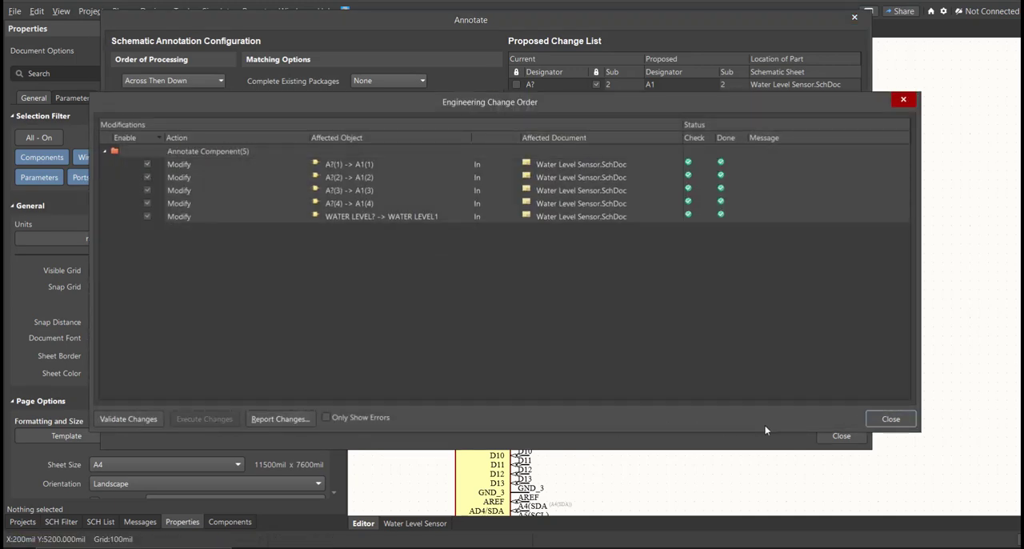
{"action": "left_click", "coordinate": [888, 419]}
{"action": "left_click", "coordinate": [841, 435]}
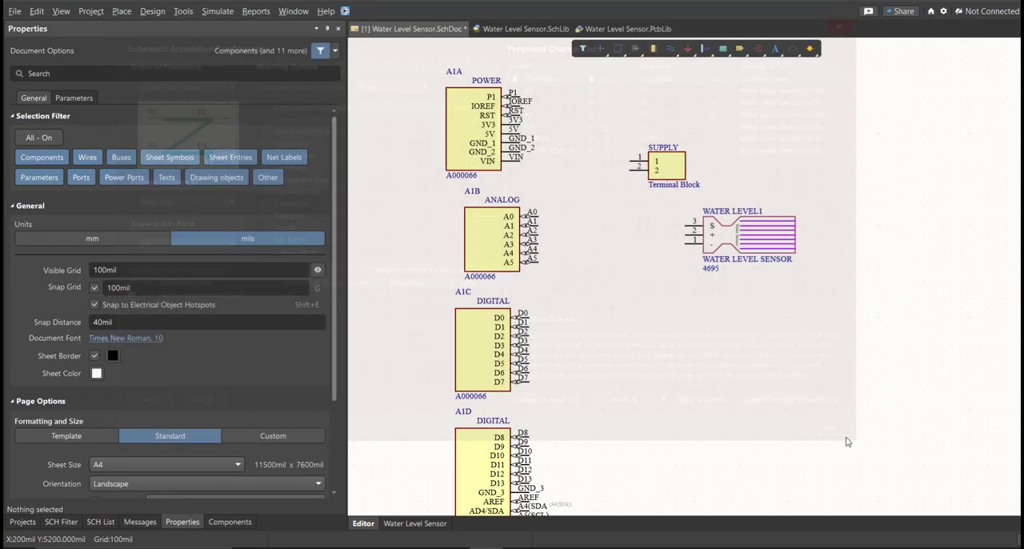
{"action": "scroll", "coordinate": [748, 239], "scroll_direction": "up", "scroll_amount": 2, "text": "ctrl"}
{"action": "right_click_drag", "start_coordinate": [402, 218], "coordinate": [473, 213]}
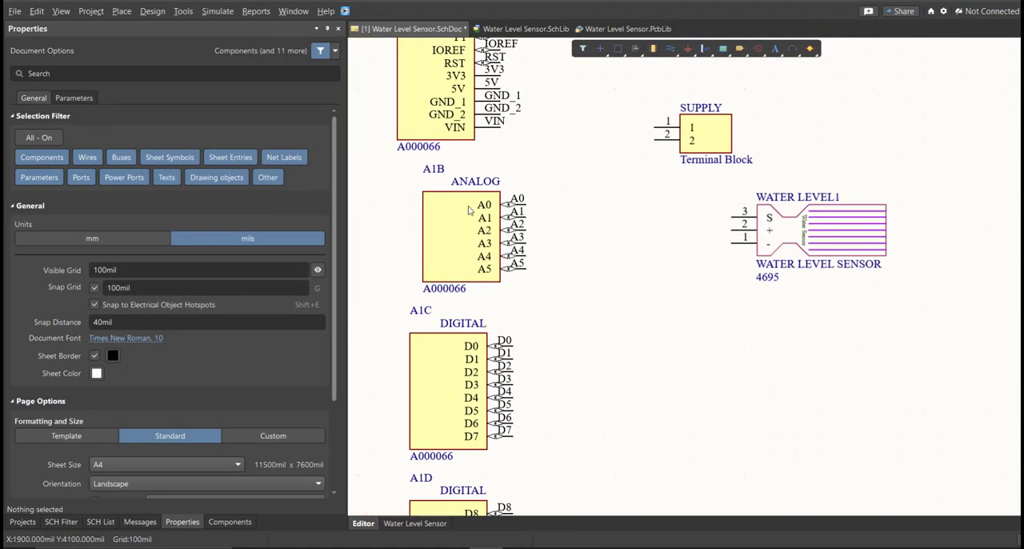
{"action": "scroll", "coordinate": [431, 358], "scroll_direction": "down", "scroll_amount": 3}
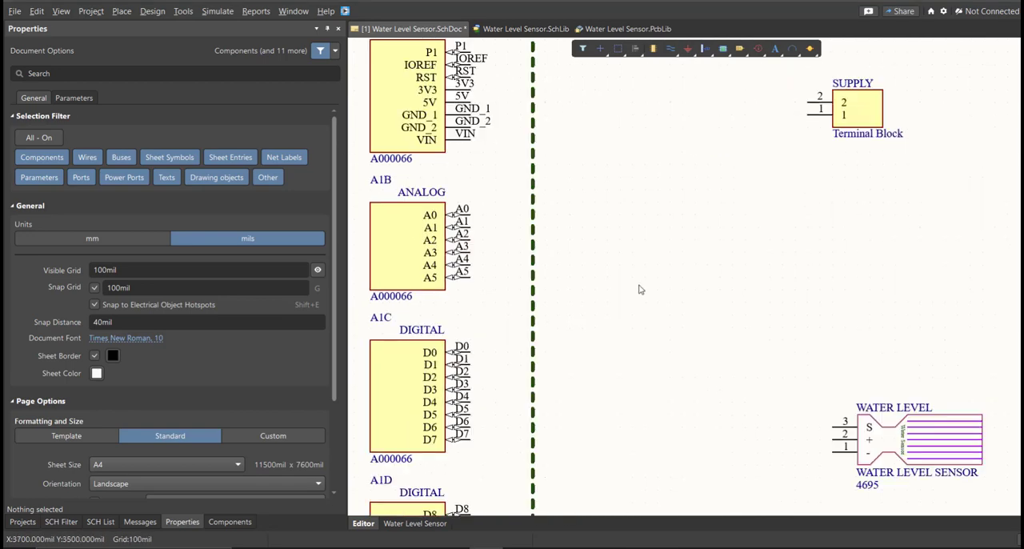
Wire pin 2 of the SUPPLY terminal block to the Arduino's 5V pin and pin 1 to GND_1.
{"action": "scroll", "coordinate": [639, 289], "scroll_direction": "down", "scroll_amount": 2, "text": "ctrl"}
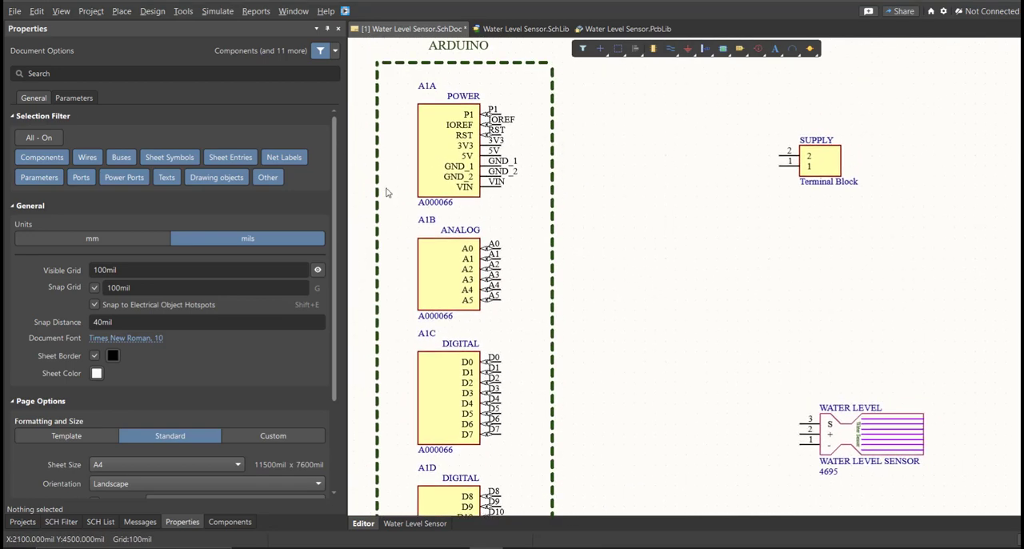
{"action": "right_click_drag", "start_coordinate": [590, 256], "coordinate": [582, 223]}
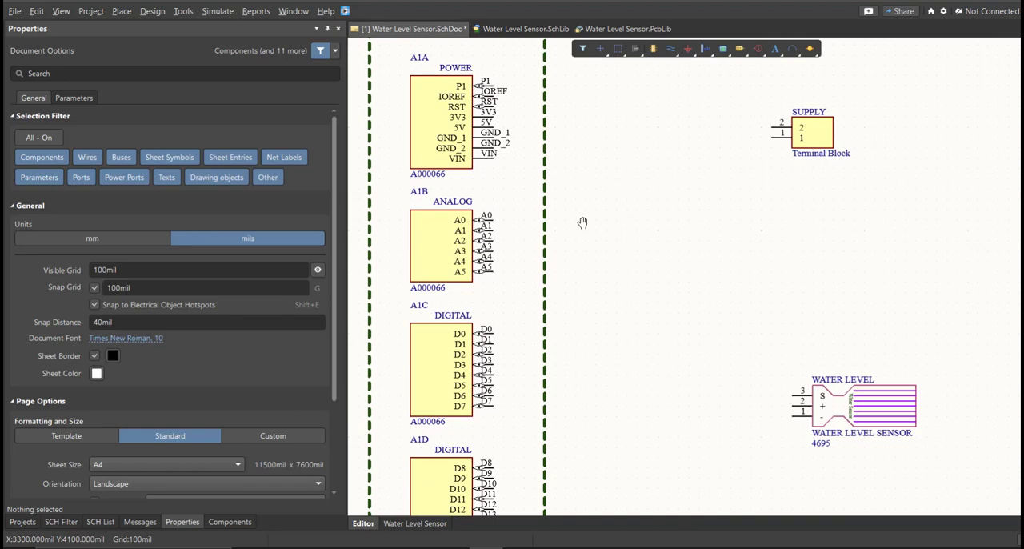
{"action": "left_click", "coordinate": [122, 12]}
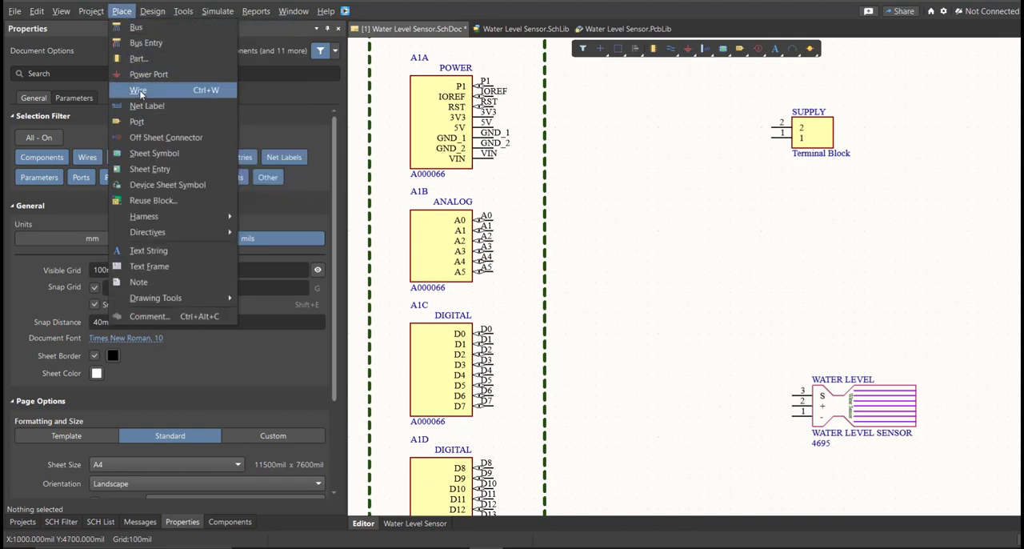
{"action": "left_click", "coordinate": [138, 89]}
{"action": "scroll", "coordinate": [533, 140], "scroll_direction": "up", "scroll_amount": 2, "text": "ctrl"}
{"action": "left_click", "coordinate": [856, 132]}
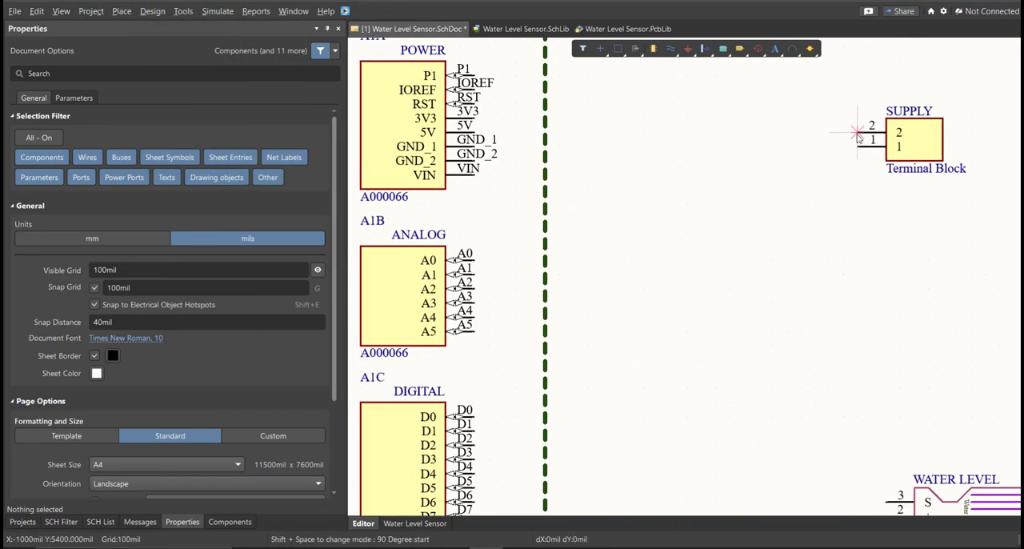
{"action": "left_click", "coordinate": [481, 132]}
{"action": "left_click", "coordinate": [856, 146]}
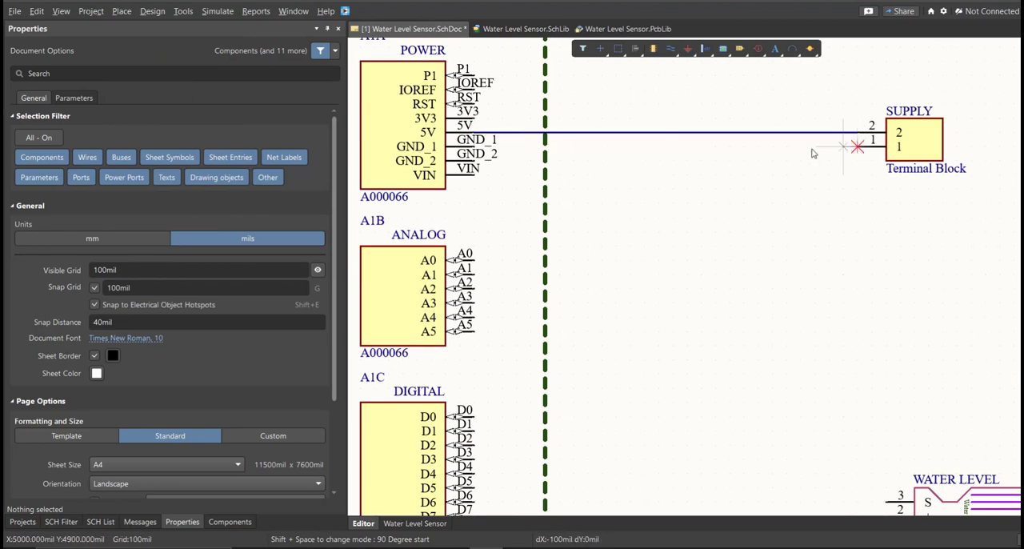
{"action": "left_click", "coordinate": [473, 146]}
Wire the Arduino's A5 pin to the water level sensor's S pin, and its + pin to D7.
{"action": "scroll", "coordinate": [550, 204], "scroll_direction": "down", "scroll_amount": 5}
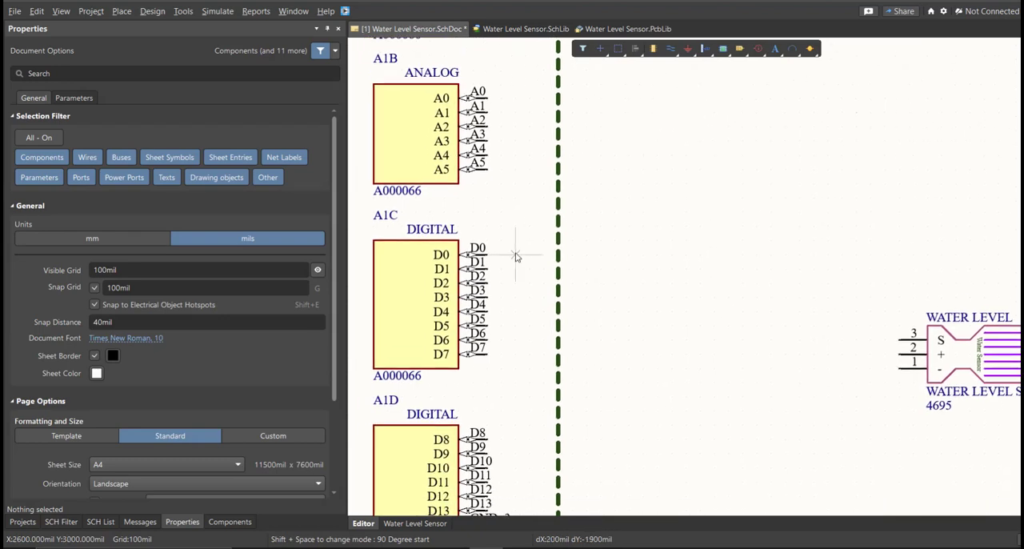
{"action": "left_click", "coordinate": [487, 170]}
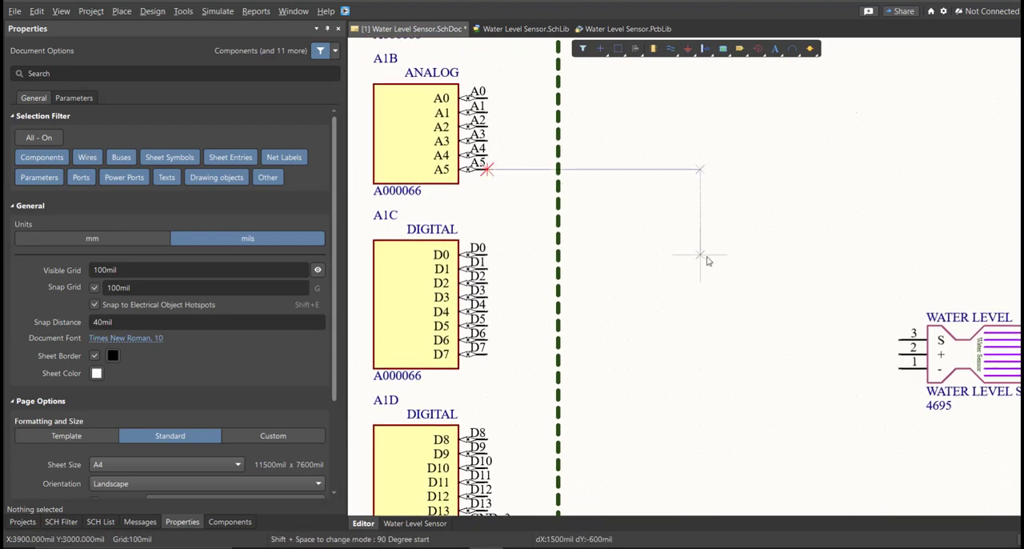
{"action": "left_click", "coordinate": [756, 276]}
{"action": "left_click", "coordinate": [899, 339]}
{"action": "left_click", "coordinate": [898, 353]}
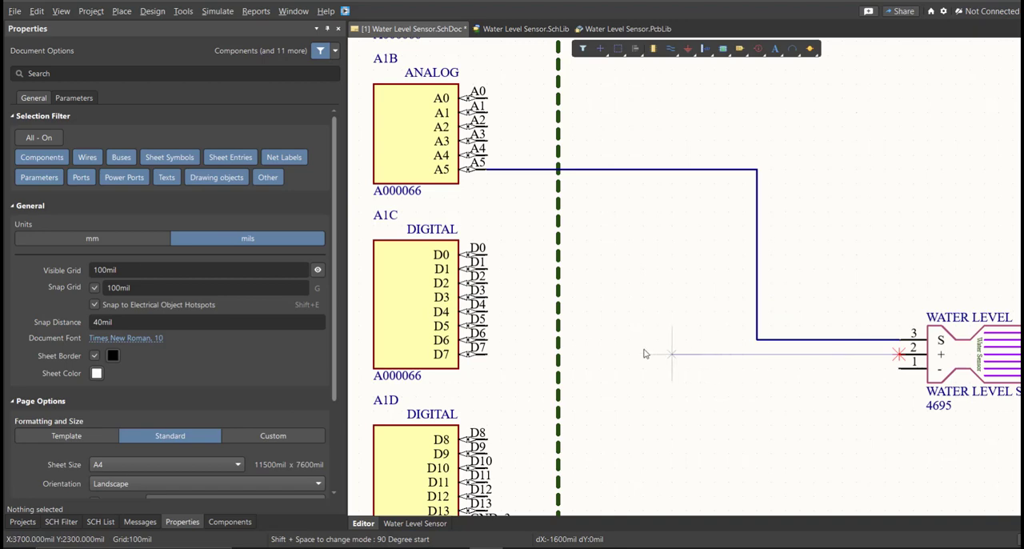
{"action": "left_click", "coordinate": [487, 354]}
Wire the water level sensor's negative pin 1 to the Arduino's GND_3 pin and end wire placement.
{"action": "scroll", "coordinate": [763, 269], "scroll_direction": "down", "scroll_amount": 2}
{"action": "left_click", "coordinate": [870, 241]}
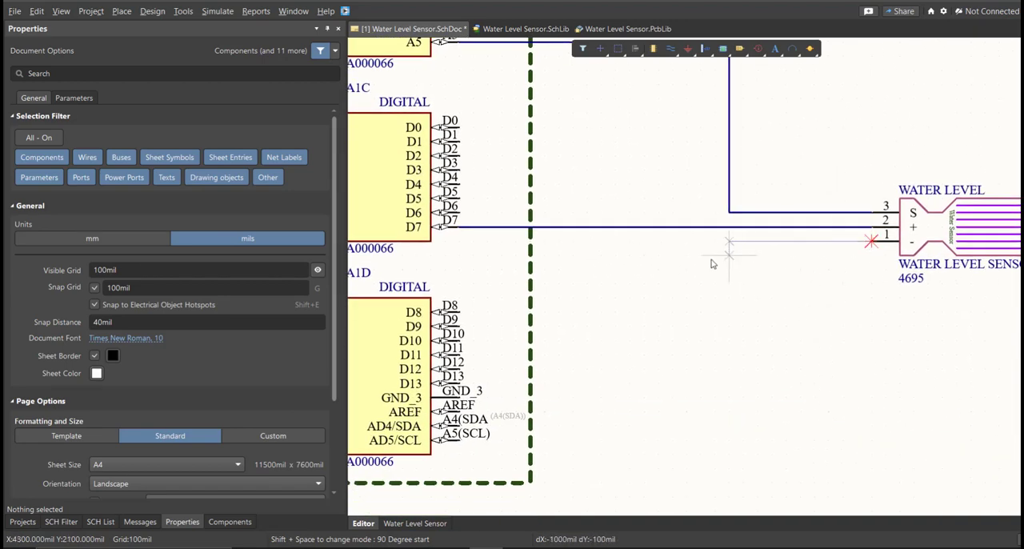
{"action": "left_click", "coordinate": [735, 342]}
{"action": "scroll", "coordinate": [672, 320], "scroll_direction": "down", "scroll_amount": 2}
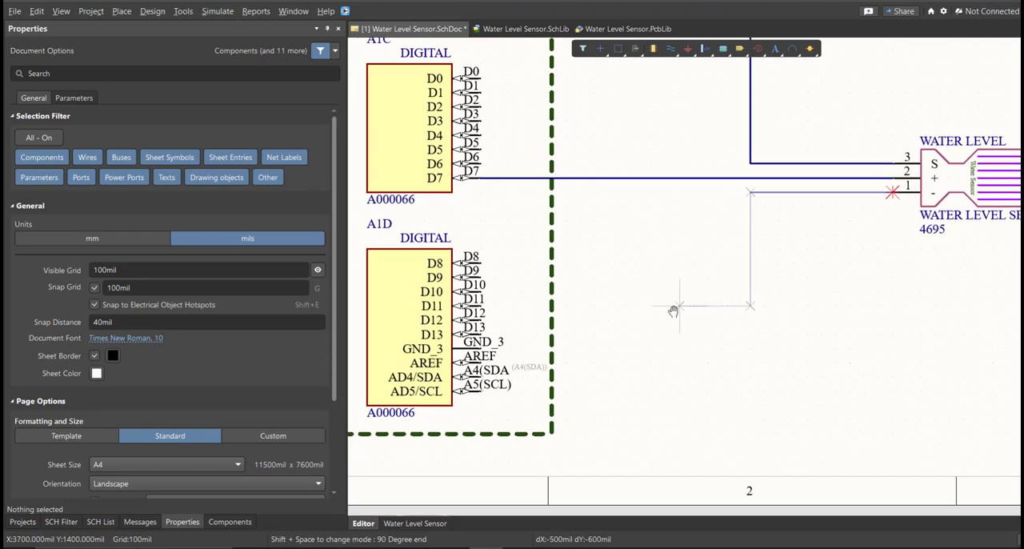
{"action": "left_click", "coordinate": [509, 291]}
{"action": "right_click", "coordinate": [512, 290]}
Deselect the GND_3 wire and switch the schematic document's units to millimetres.
{"action": "right_click_drag", "start_coordinate": [673, 240], "coordinate": [626, 324]}
{"action": "scroll", "coordinate": [627, 324], "scroll_direction": "down", "scroll_amount": 3, "text": "ctrl"}
{"action": "right_click_drag", "start_coordinate": [640, 259], "coordinate": [612, 315]}
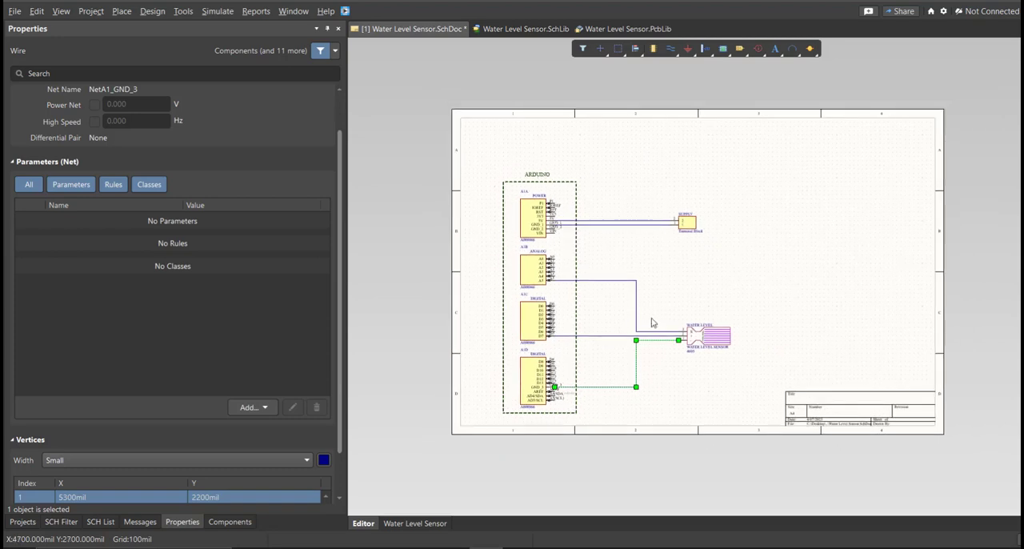
{"action": "scroll", "coordinate": [649, 310], "scroll_direction": "down", "scroll_amount": 1, "text": "ctrl"}
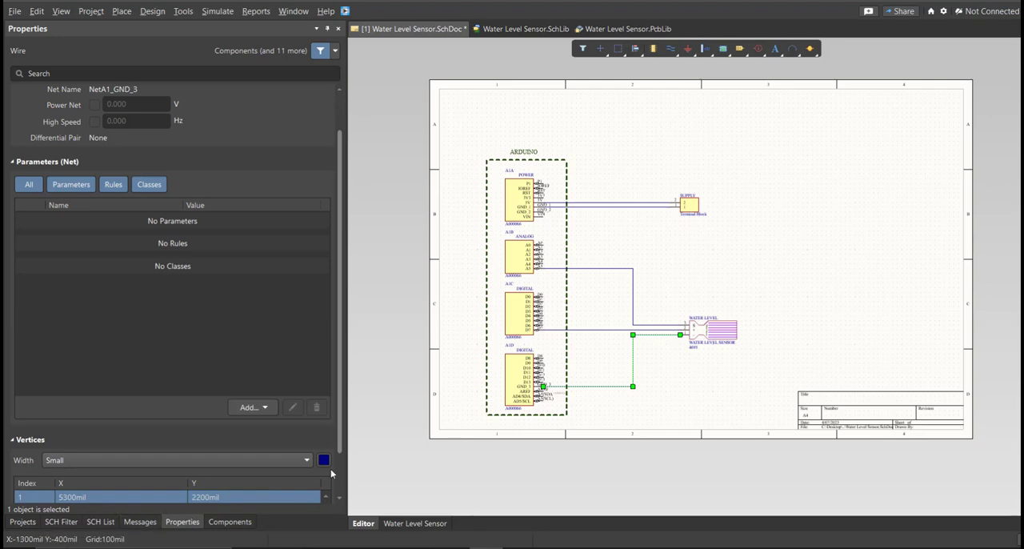
{"action": "scroll", "coordinate": [178, 427], "scroll_direction": "up", "scroll_amount": 1}
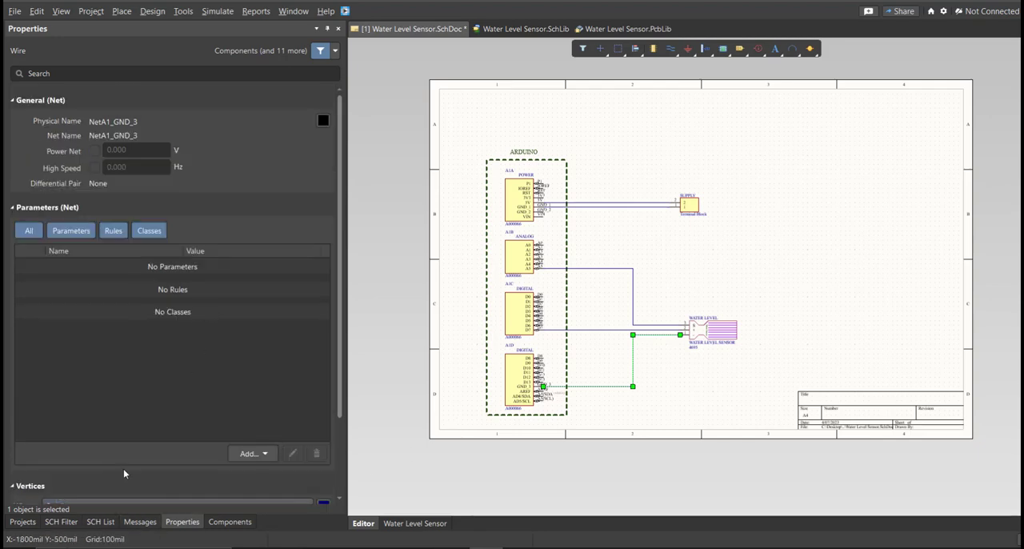
{"action": "left_click", "coordinate": [459, 388]}
{"action": "left_click", "coordinate": [105, 238]}
Give the schematic sheet a custom size of 200 mm by 200 mm with 4 horizontal zones.
{"action": "scroll", "coordinate": [212, 356], "scroll_direction": "down", "scroll_amount": 2}
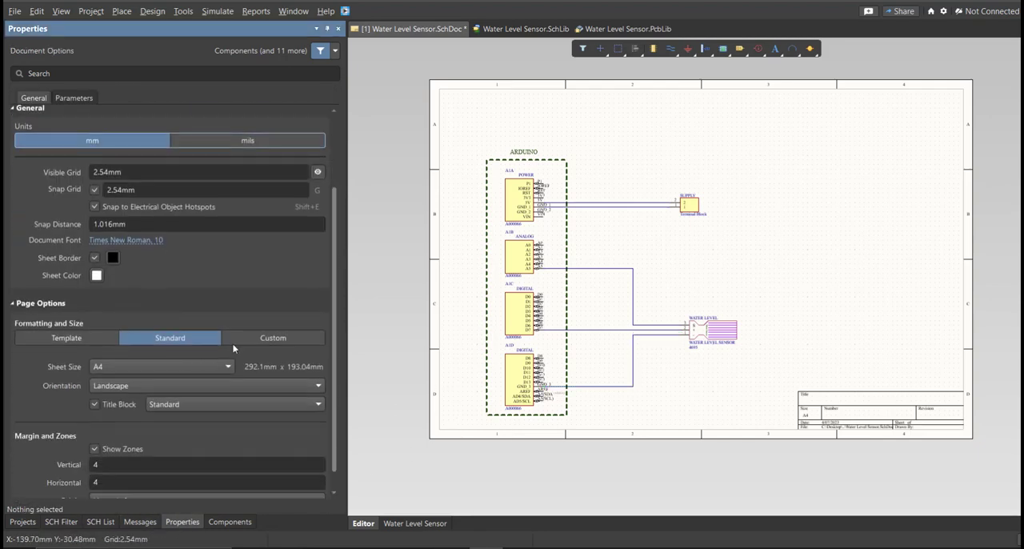
{"action": "left_click", "coordinate": [272, 338]}
{"action": "left_click", "coordinate": [143, 366]}
{"action": "type", "text": "200"}
{"action": "key", "text": "Tab"}
{"action": "type", "text": "2"}
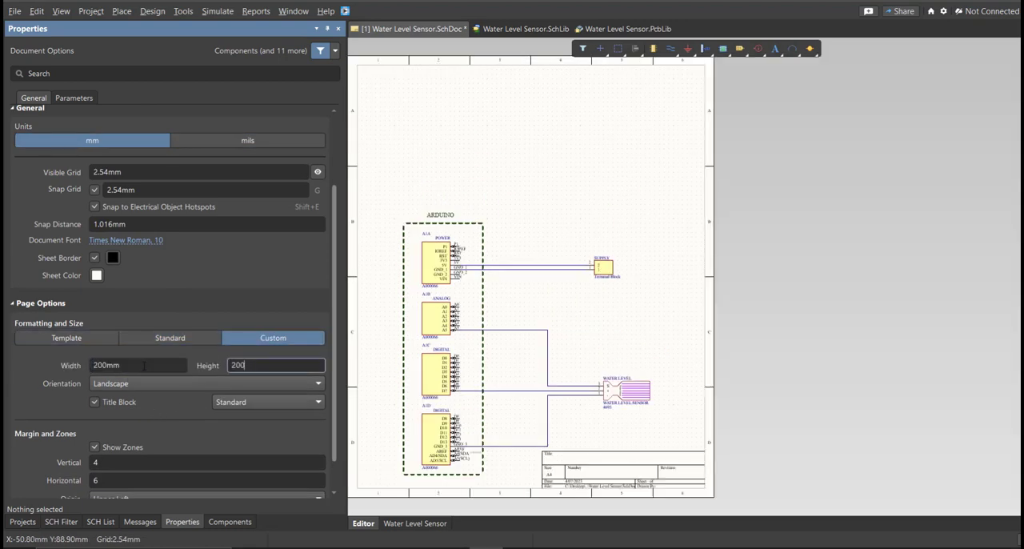
{"action": "key", "text": "Return"}
{"action": "left_click", "coordinate": [156, 478]}
{"action": "type", "text": "4"}
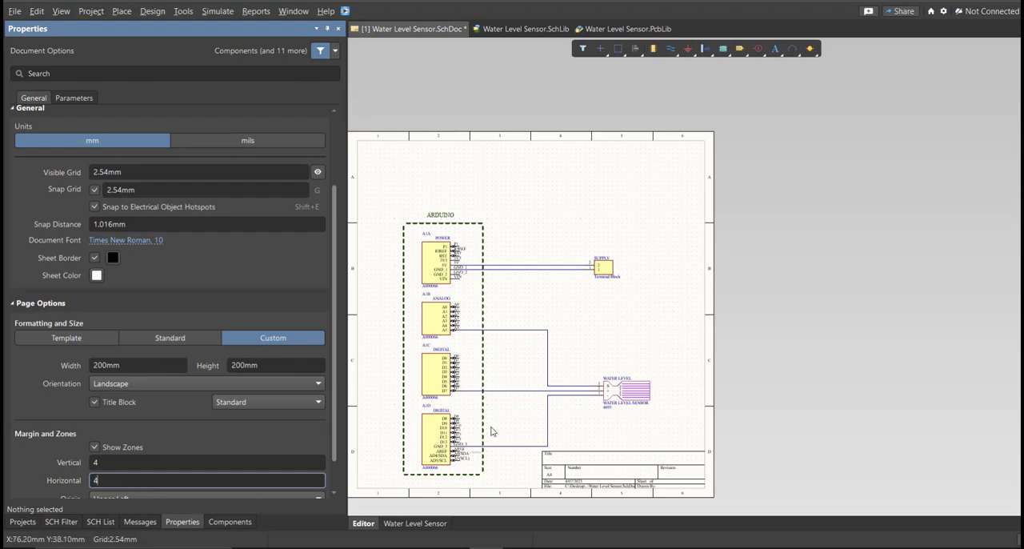
{"action": "key", "text": "Return"}
Move the entire circuit up and slightly right to centre it on the resized sheet, and save the schematic.
{"action": "key", "text": "m"}
{"action": "key", "text": "s"}
{"action": "left_click", "coordinate": [585, 298]}
{"action": "left_click", "coordinate": [595, 255]}
{"action": "left_click", "coordinate": [637, 248]}
{"action": "middle_click_drag", "start_coordinate": [538, 259], "coordinate": [530, 252]}
{"action": "right_click_drag", "start_coordinate": [508, 239], "coordinate": [523, 226]}
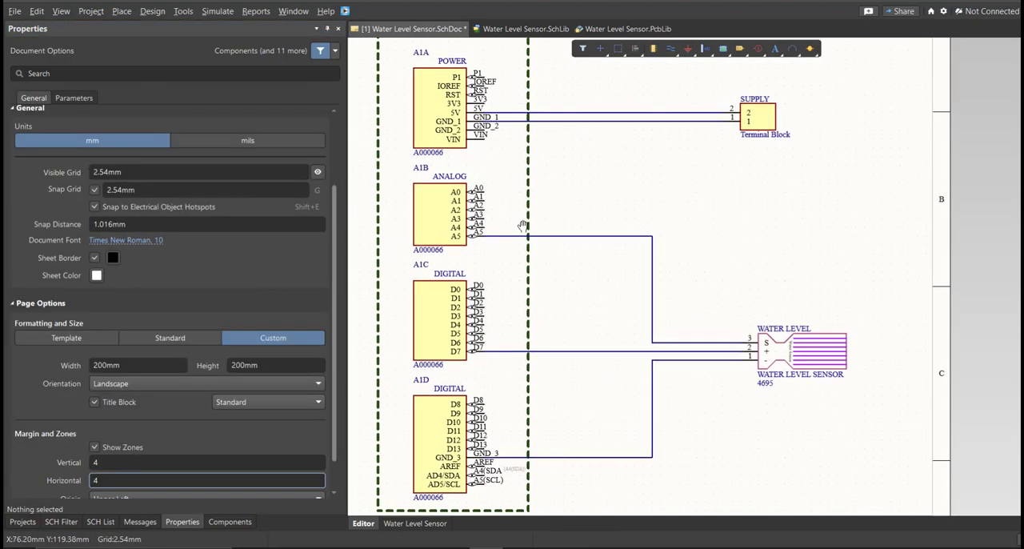
{"action": "middle_click_drag", "start_coordinate": [524, 222], "coordinate": [522, 220]}
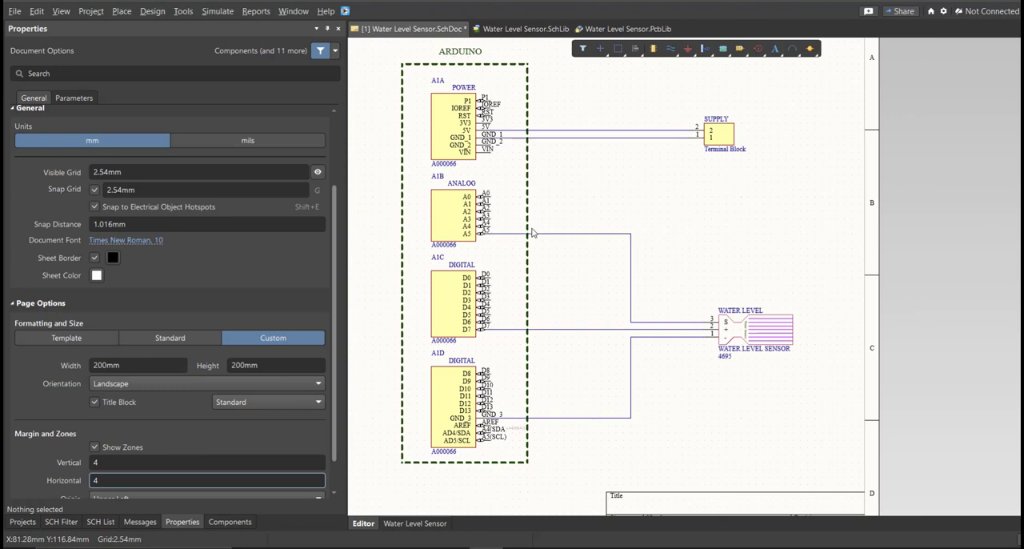
{"action": "key", "text": "ctrl+s"}
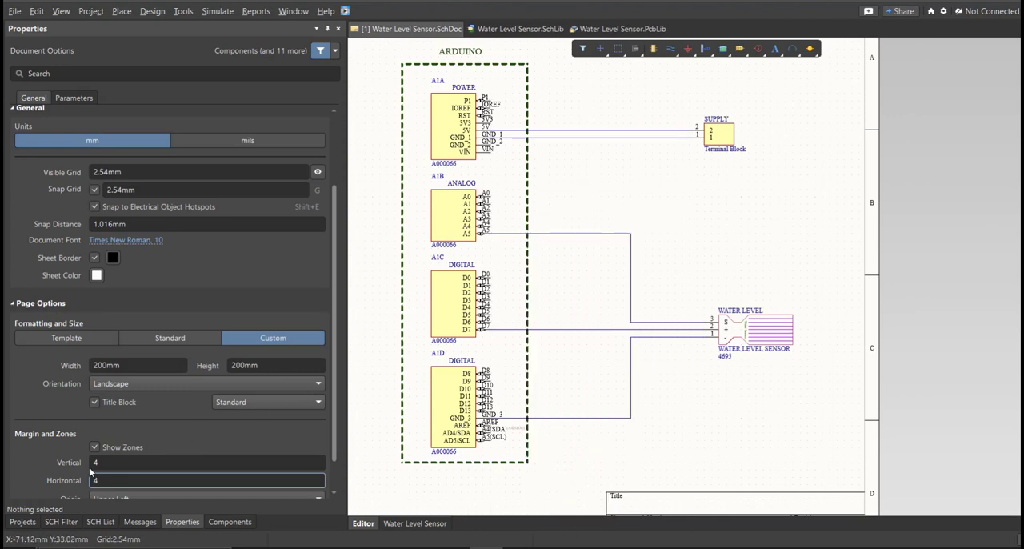
Validate the Water Level Sensor PCB project and check the resulting compile messages.
{"action": "left_click", "coordinate": [23, 522]}
{"action": "right_click", "coordinate": [268, 109]}
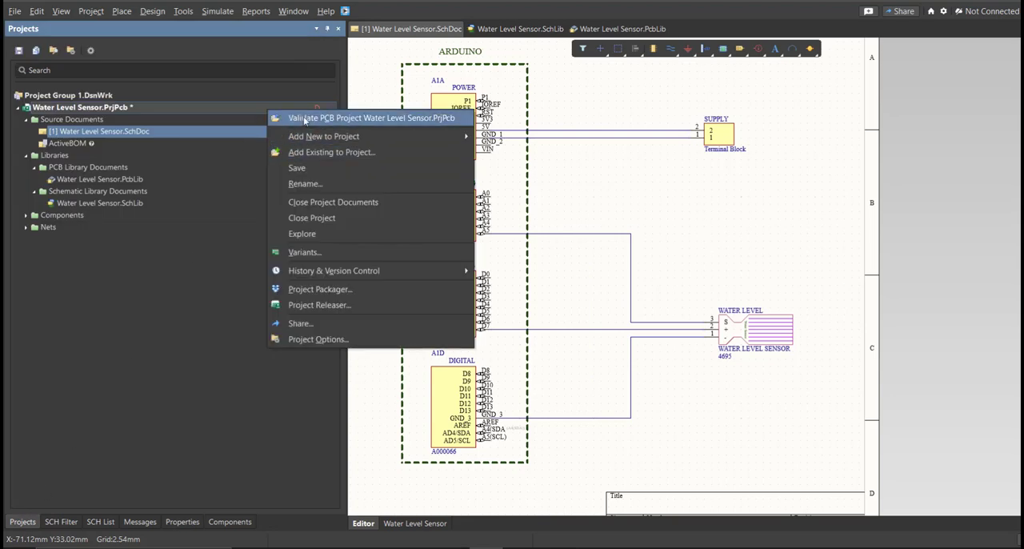
{"action": "left_click", "coordinate": [304, 120]}
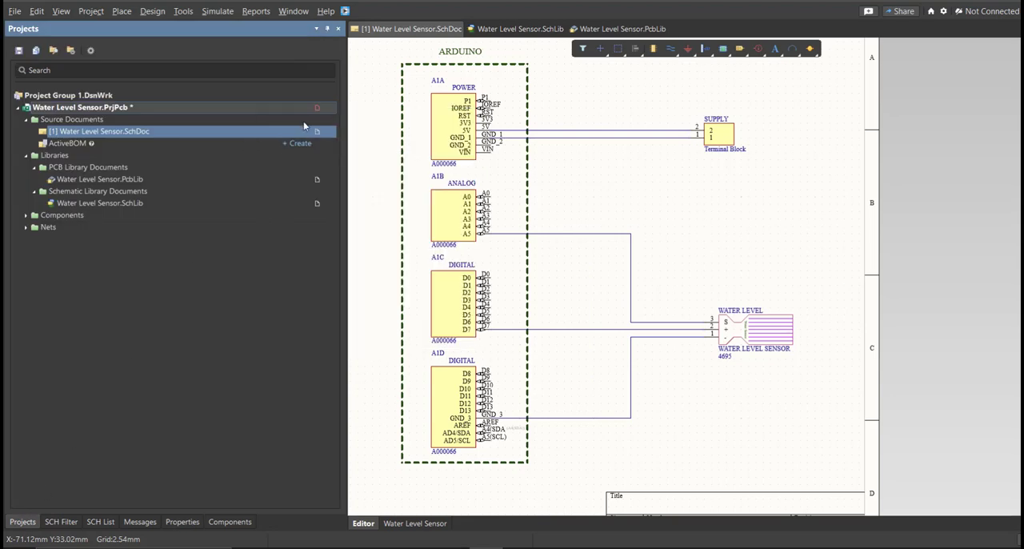
{"action": "left_click", "coordinate": [140, 522]}
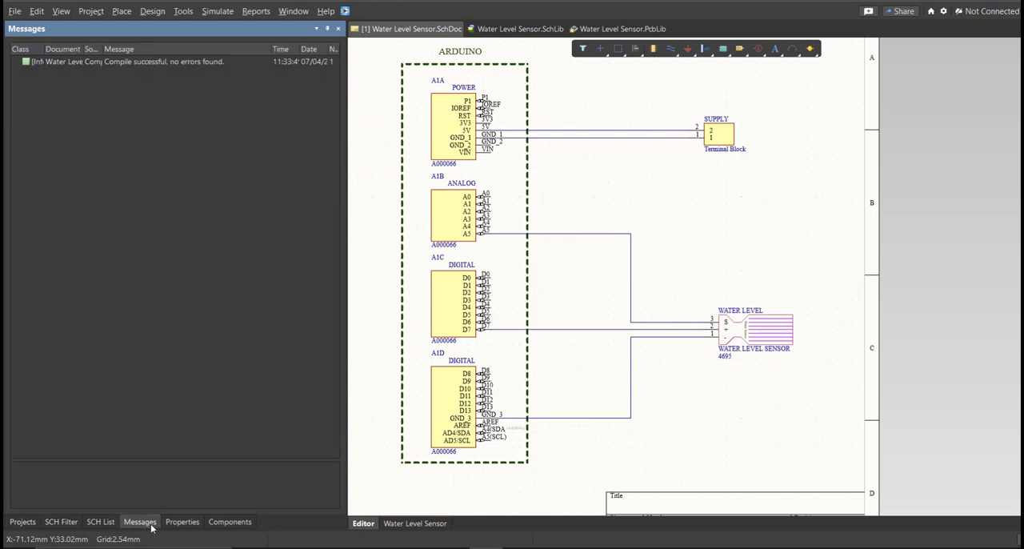
{"action": "left_click", "coordinate": [185, 61]}
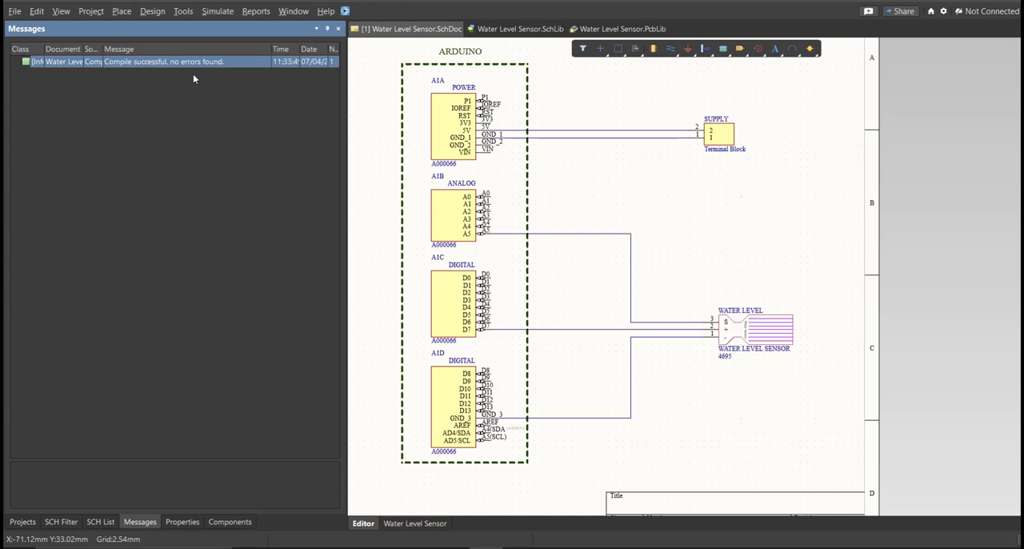
{"action": "left_click", "coordinate": [608, 203]}
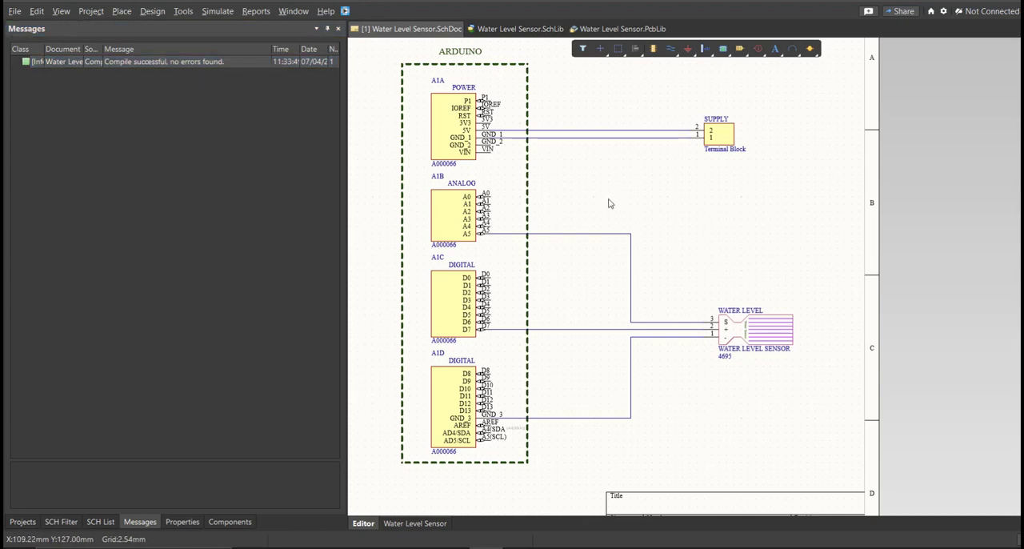
Save the Water Level Sensor project and add a new PCB document to it.
{"action": "left_click", "coordinate": [22, 521]}
{"action": "right_click", "coordinate": [296, 108]}
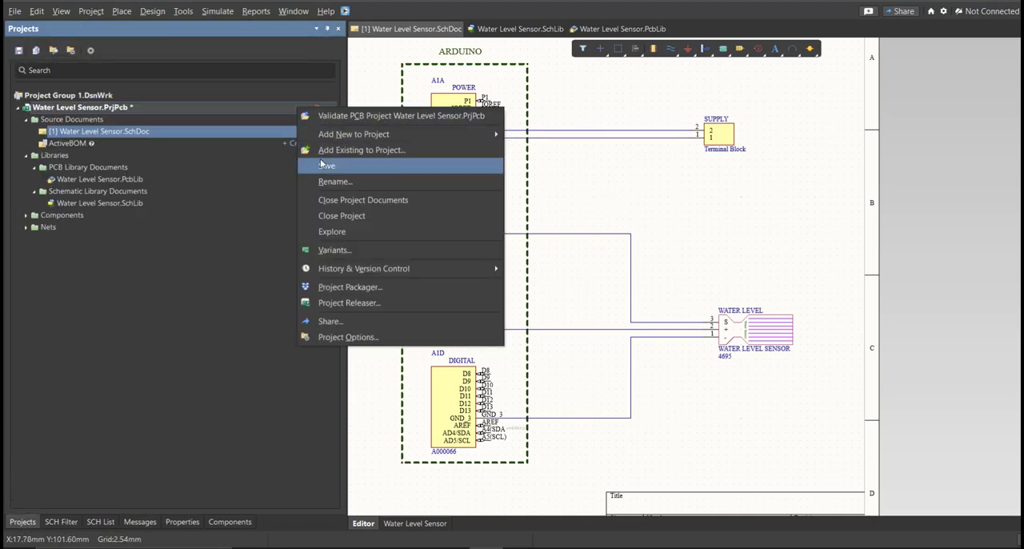
{"action": "left_click", "coordinate": [320, 163]}
{"action": "left_click", "coordinate": [15, 10]}
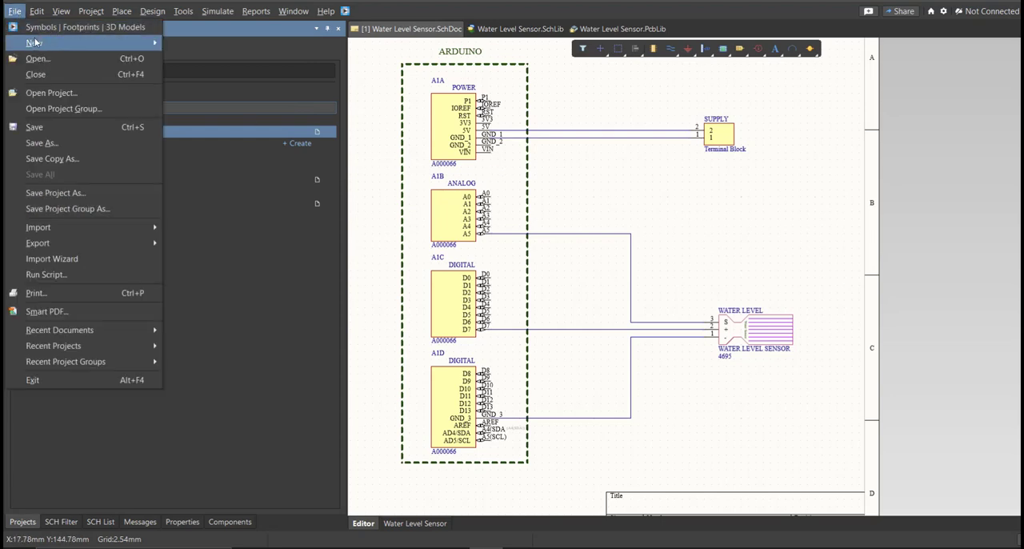
{"action": "mouse_move", "coordinate": [56, 43]}
{"action": "left_click", "coordinate": [251, 74]}
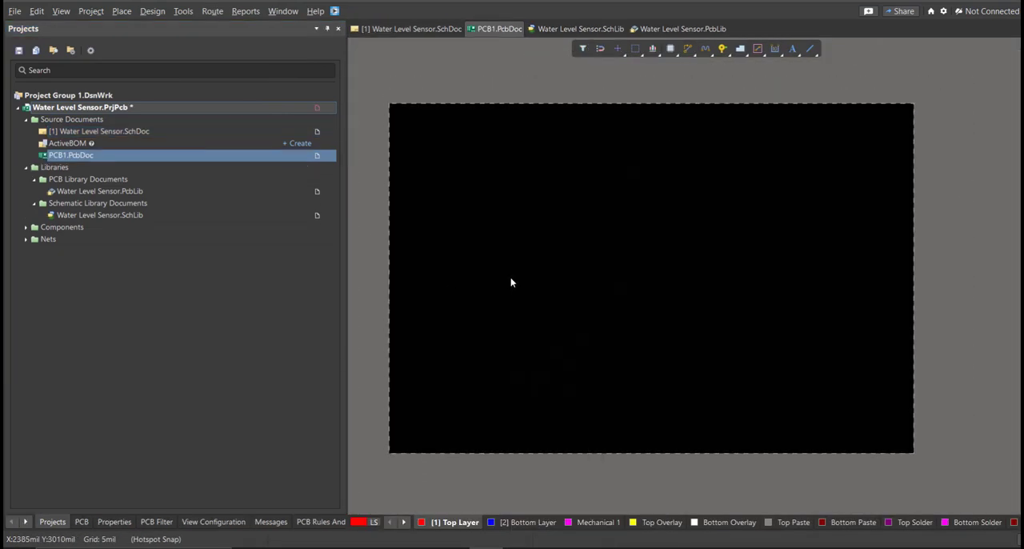
Save the new PCB document as Water Level Sensor in the project folder, and save the project again.
{"action": "key", "text": "ctrl+s"}
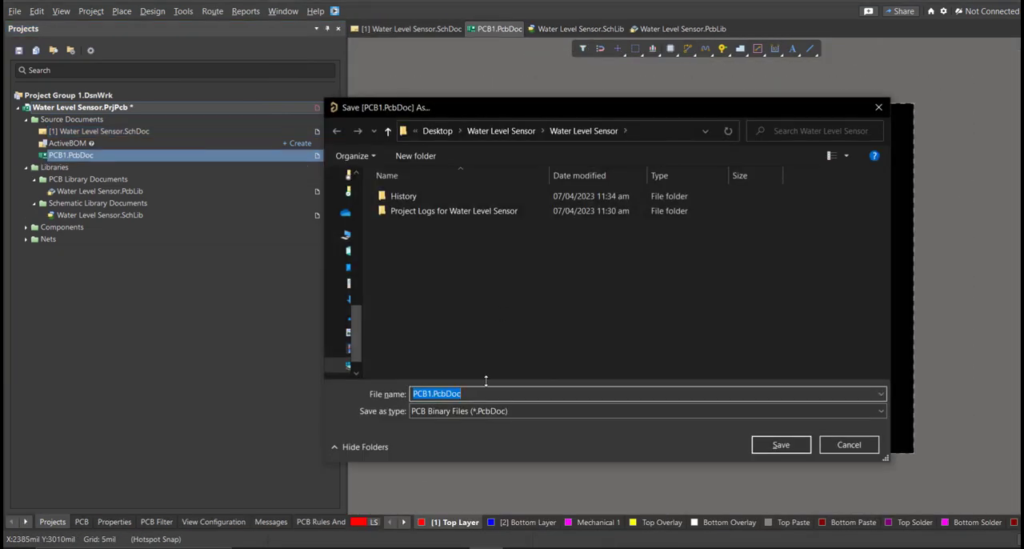
{"action": "type", "text": "W"}
{"action": "key", "text": "Return"}
{"action": "key", "text": "BackSpace"}
{"action": "key", "text": "BackSpace"}
{"action": "key", "text": "BackSpace"}
{"action": "key", "text": "BackSpace"}
{"action": "key", "text": "BackSpace"}
{"action": "key", "text": "BackSpace"}
{"action": "key", "text": "BackSpace"}
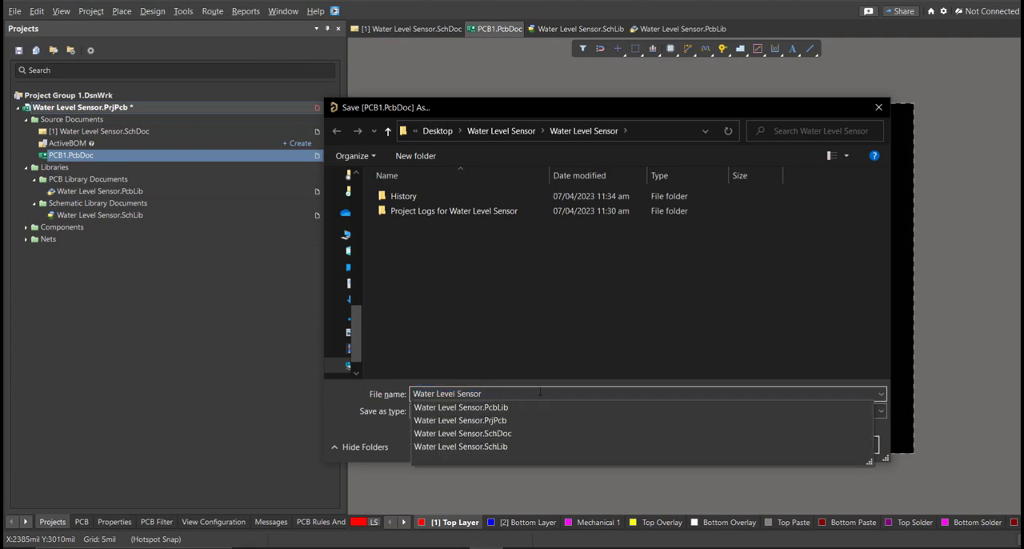
{"action": "key", "text": "Return"}
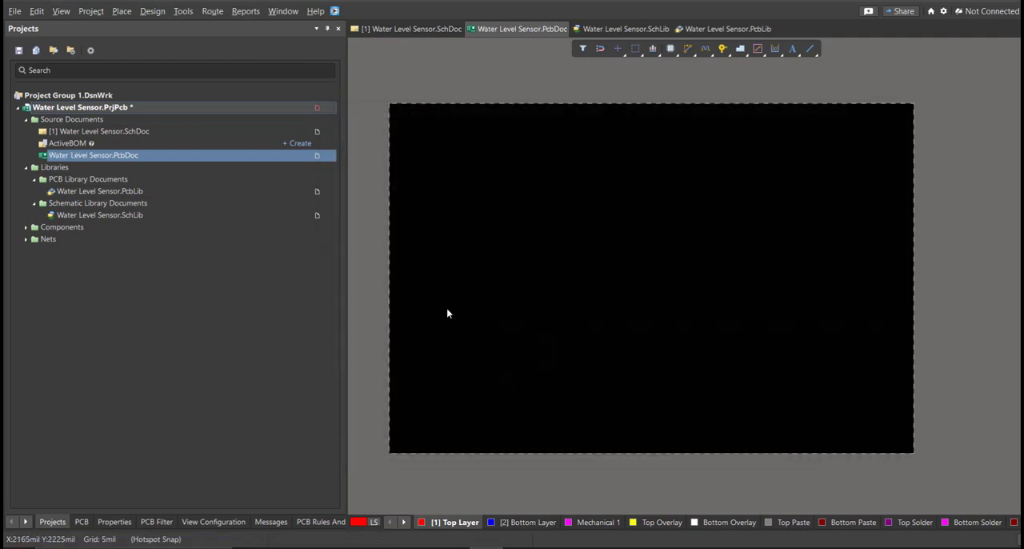
{"action": "right_click", "coordinate": [290, 108]}
{"action": "left_click", "coordinate": [316, 169]}
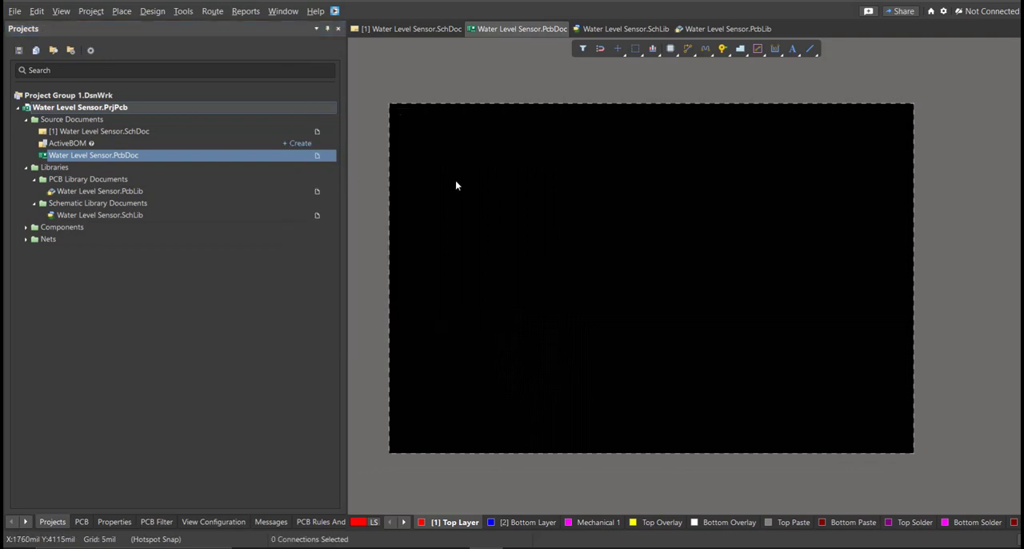
From the schematic, generate the engineering change order for updating Water Level Sensor.PcbDoc.
{"action": "left_click", "coordinate": [425, 32]}
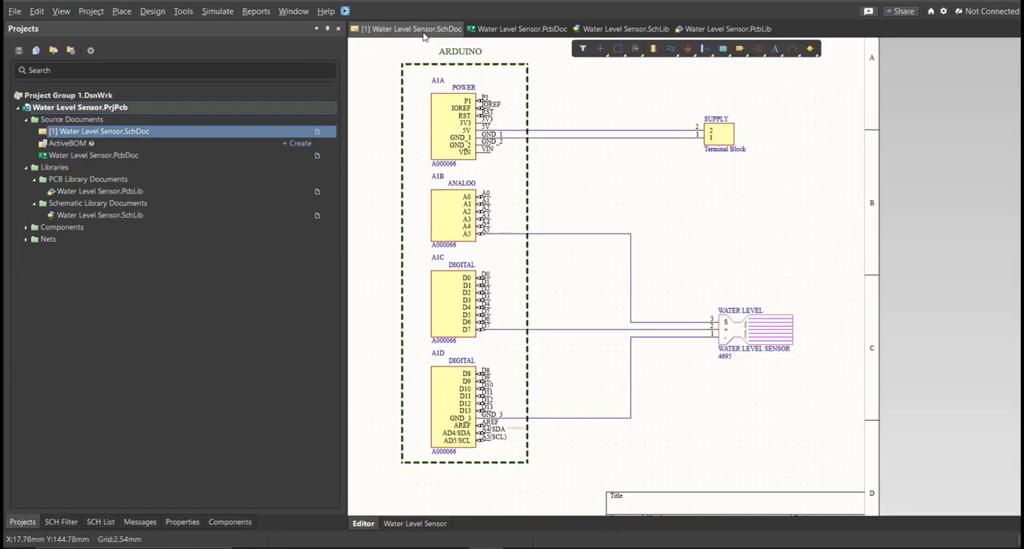
{"action": "right_click_drag", "start_coordinate": [502, 189], "coordinate": [530, 218]}
{"action": "scroll", "coordinate": [530, 218], "scroll_direction": "down", "scroll_amount": 3, "text": "ctrl"}
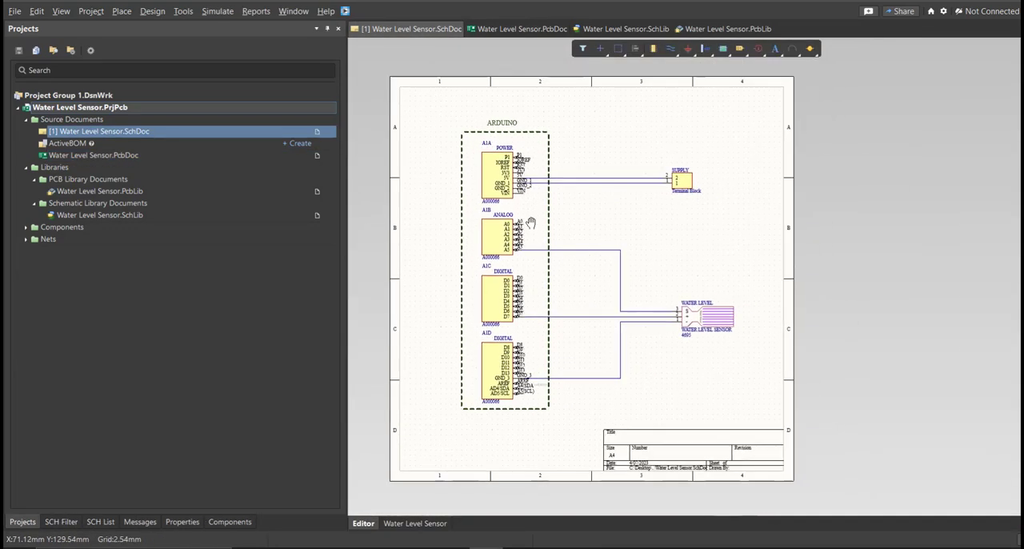
{"action": "left_click", "coordinate": [152, 12]}
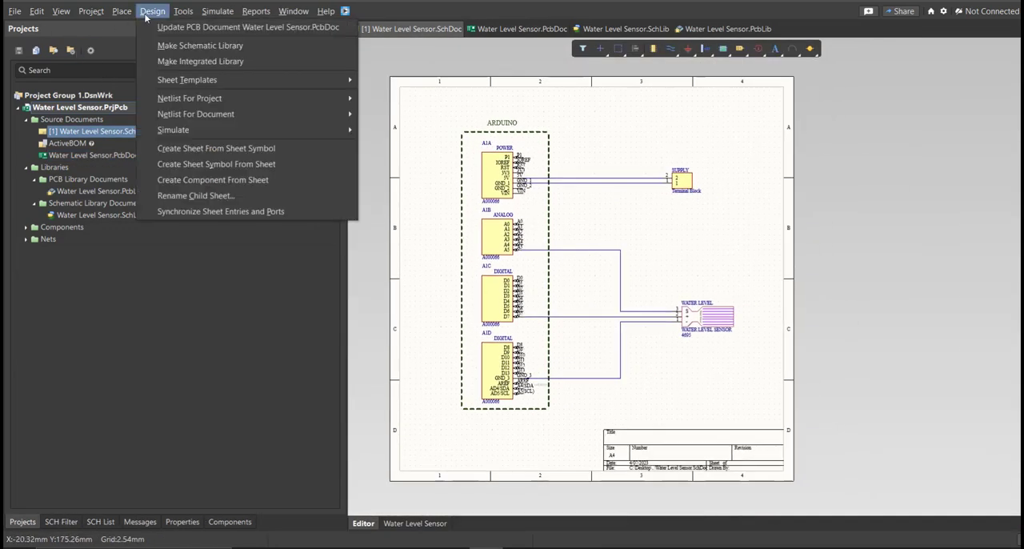
{"action": "left_click", "coordinate": [202, 29]}
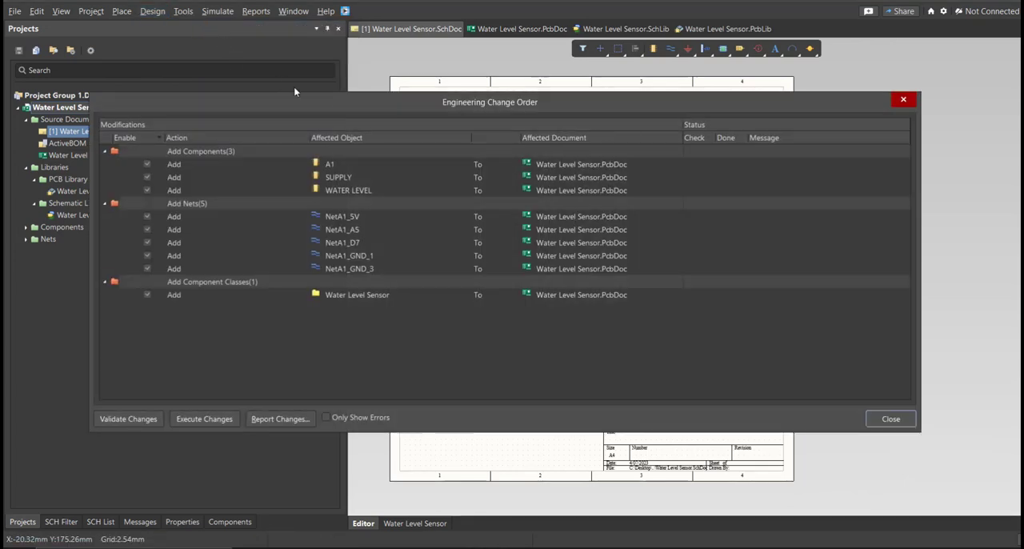
{"action": "left_click_drag", "start_coordinate": [344, 108], "coordinate": [397, 126]}
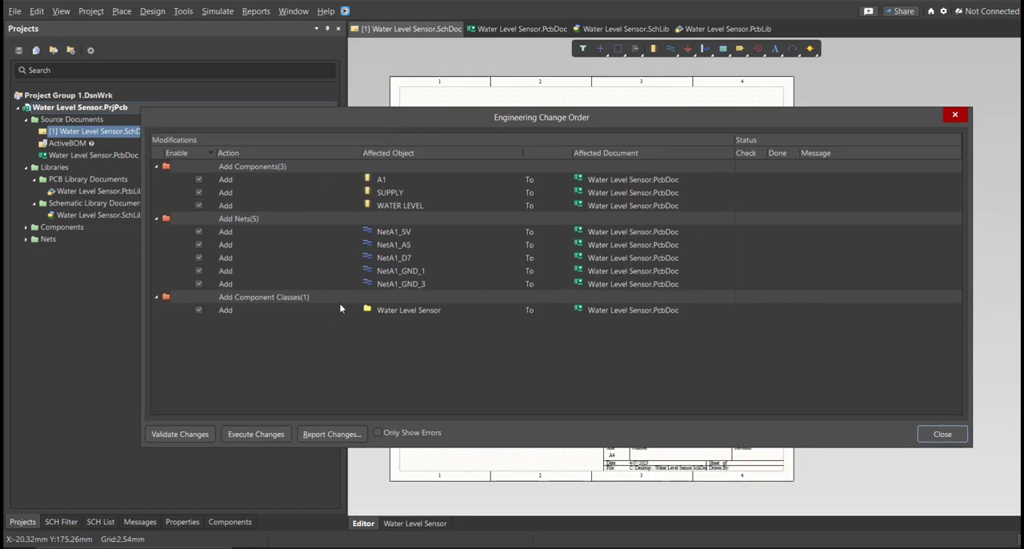
Validate and execute the engineering change order for the PCB document, and close it.
{"action": "left_click", "coordinate": [194, 434]}
{"action": "left_click", "coordinate": [269, 434]}
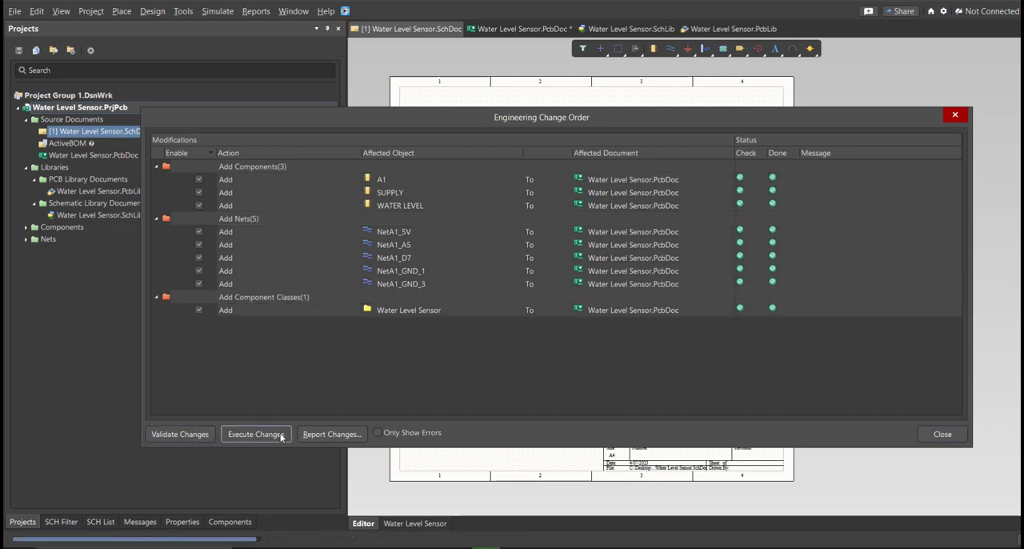
{"action": "left_click", "coordinate": [958, 441]}
Place component A1 in the board's lower-left area and rotate it.
{"action": "scroll", "coordinate": [800, 381], "scroll_direction": "down", "scroll_amount": 5, "text": "ctrl"}
{"action": "scroll", "coordinate": [780, 374], "scroll_direction": "up", "scroll_amount": 3, "text": "ctrl"}
{"action": "left_click_drag", "start_coordinate": [872, 325], "coordinate": [570, 383]}
{"action": "key", "text": "space"}
{"action": "key", "text": "space"}
{"action": "key", "text": "space"}
{"action": "key", "text": "space"}
{"action": "key", "text": "space"}
Place the SUPPLY connector above A1 near the board's left edge, and the WATER LEVEL component beside A1 on its right.
{"action": "left_click_drag", "start_coordinate": [848, 222], "coordinate": [450, 227]}
{"action": "left_click_drag", "start_coordinate": [805, 230], "coordinate": [614, 323]}
{"action": "scroll", "coordinate": [613, 323], "scroll_direction": "up", "scroll_amount": 1, "text": "ctrl"}
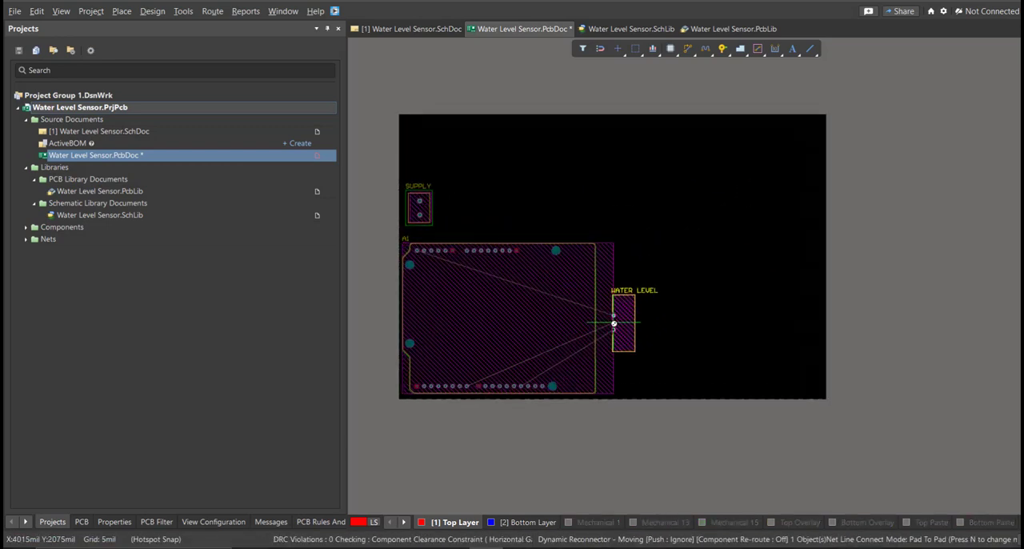
{"action": "key", "text": "Escape"}
{"action": "left_click_drag", "start_coordinate": [853, 209], "coordinate": [601, 323]}
{"action": "scroll", "coordinate": [649, 322], "scroll_direction": "up", "scroll_amount": 2, "text": "ctrl"}
{"action": "scroll", "coordinate": [489, 264], "scroll_direction": "down", "scroll_amount": 4, "text": "ctrl"}
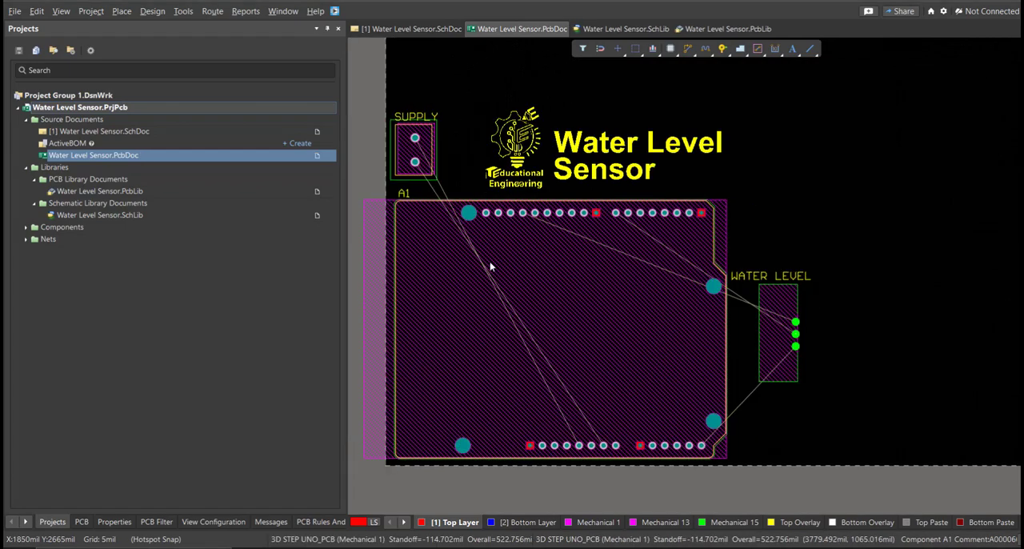
{"action": "scroll", "coordinate": [491, 264], "scroll_direction": "up", "scroll_amount": 2, "text": "ctrl"}
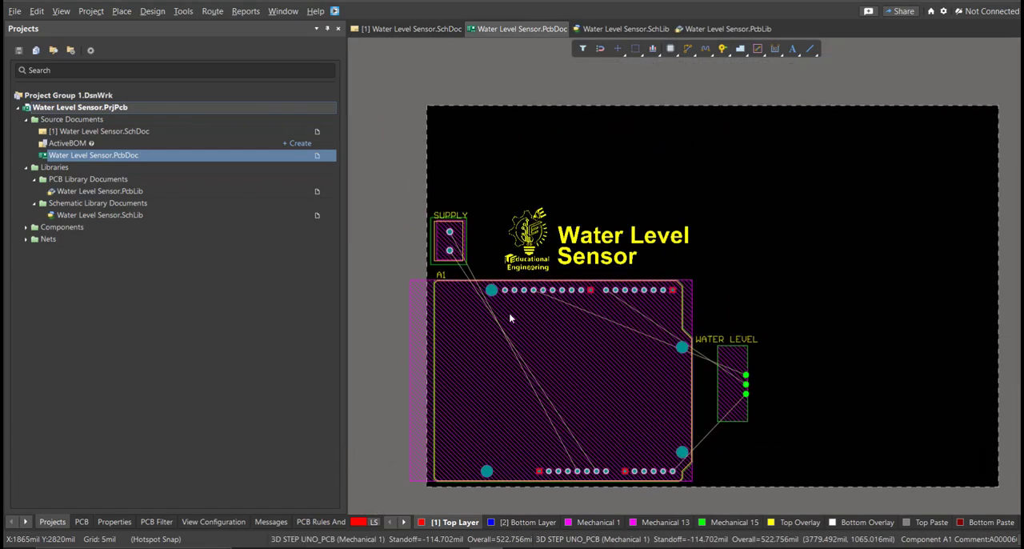
{"action": "right_click_drag", "start_coordinate": [515, 322], "coordinate": [501, 311]}
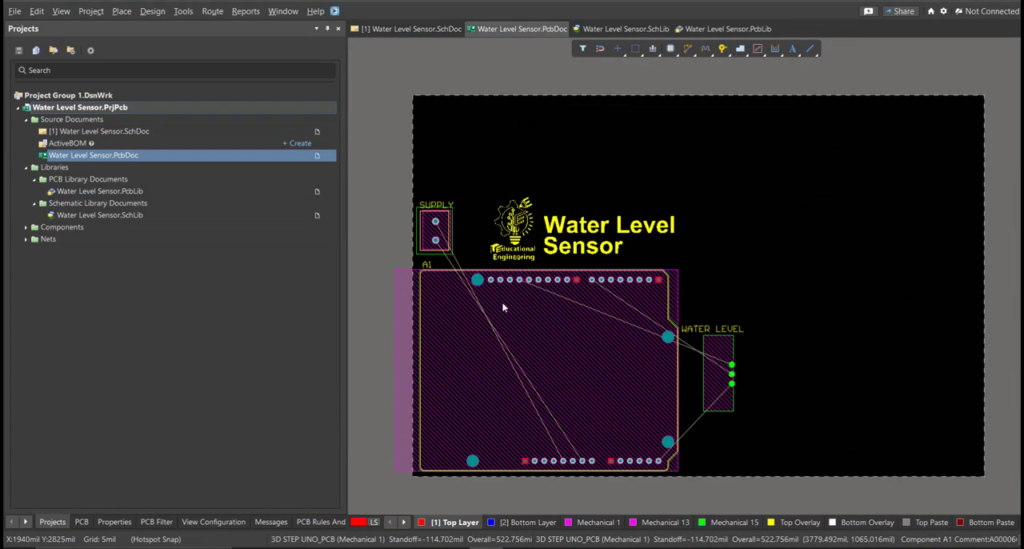
In board planning mode, pull in the board's right and top edges to fit closely around the components and title, and return to 2D view.
{"action": "key", "text": "3"}
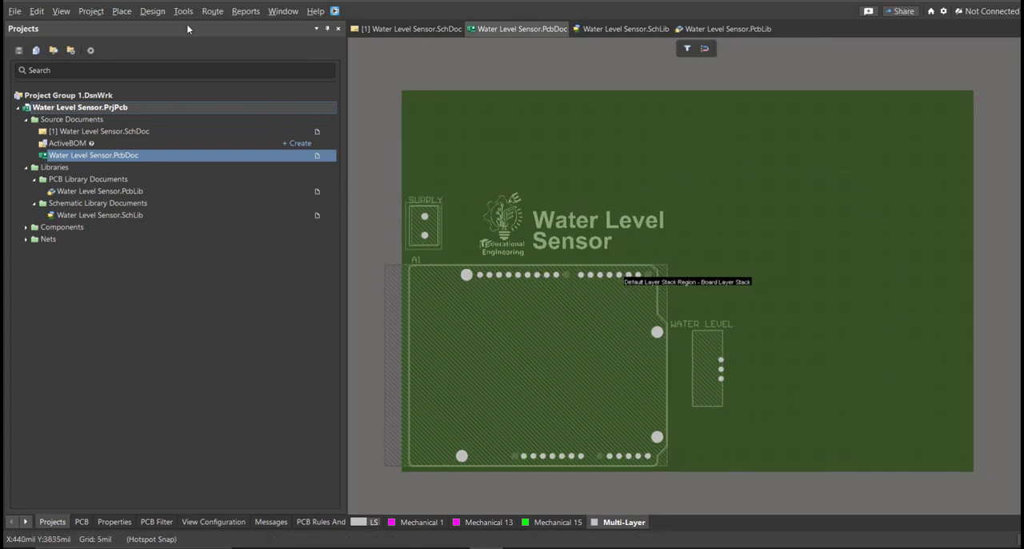
{"action": "left_click", "coordinate": [152, 11]}
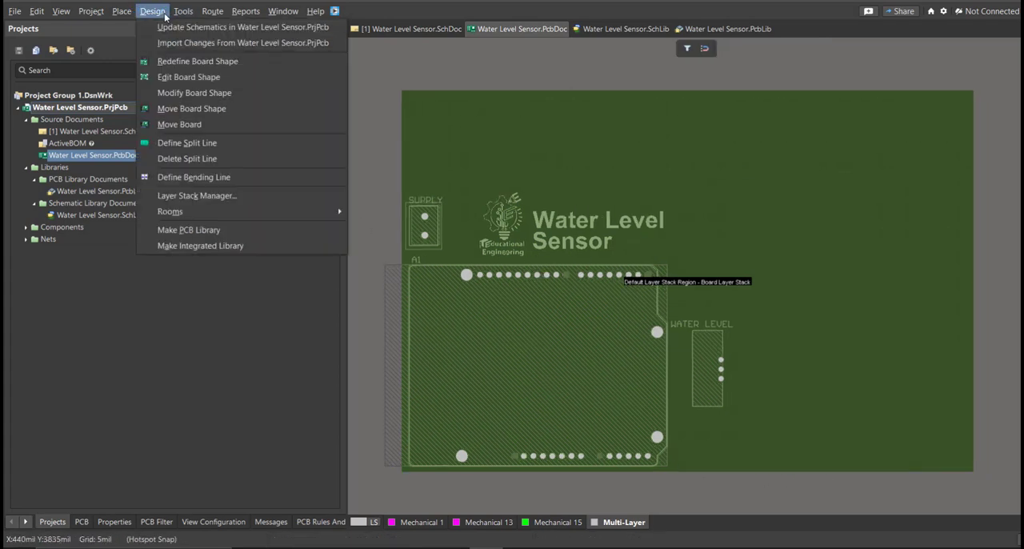
{"action": "left_click", "coordinate": [210, 78]}
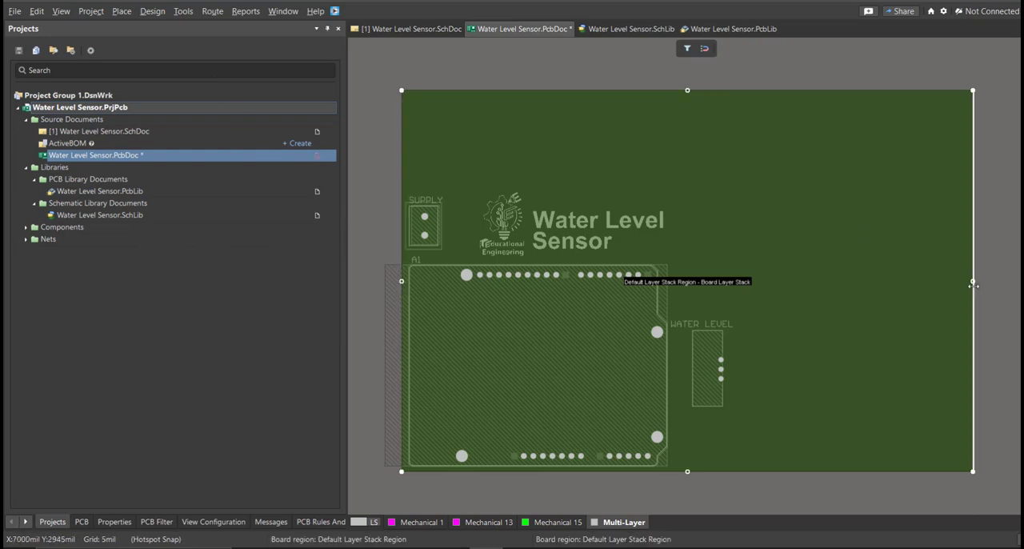
{"action": "left_click_drag", "start_coordinate": [971, 281], "coordinate": [737, 281]}
{"action": "left_click_drag", "start_coordinate": [570, 90], "coordinate": [588, 190]}
{"action": "right_click_drag", "start_coordinate": [663, 313], "coordinate": [677, 301]}
{"action": "scroll", "coordinate": [677, 297], "scroll_direction": "up", "scroll_amount": 1, "text": "ctrl"}
{"action": "right_click_drag", "start_coordinate": [565, 288], "coordinate": [672, 281]}
{"action": "scroll", "coordinate": [670, 280], "scroll_direction": "up", "scroll_amount": 1, "text": "ctrl"}
{"action": "right_click_drag", "start_coordinate": [705, 311], "coordinate": [706, 267]}
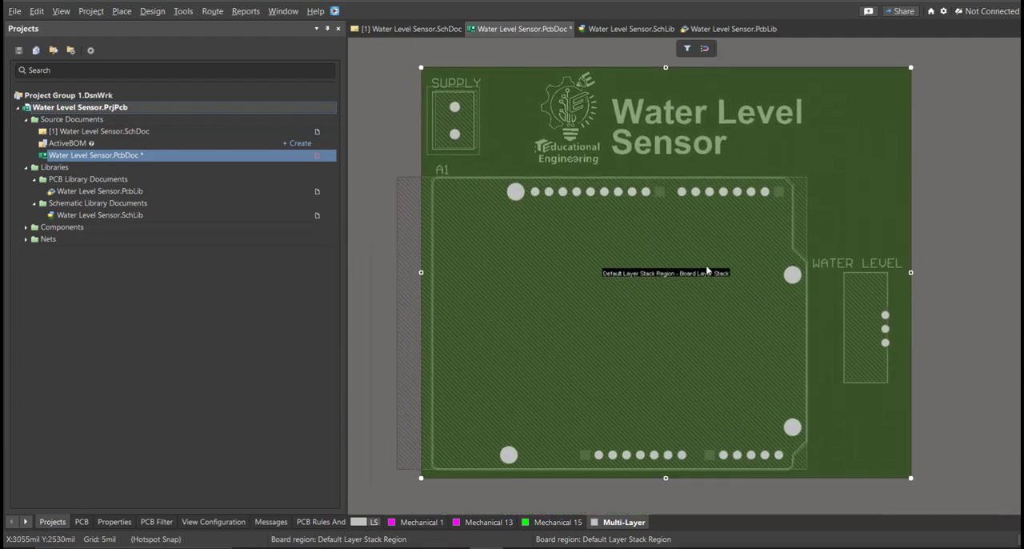
{"action": "key", "text": "2"}
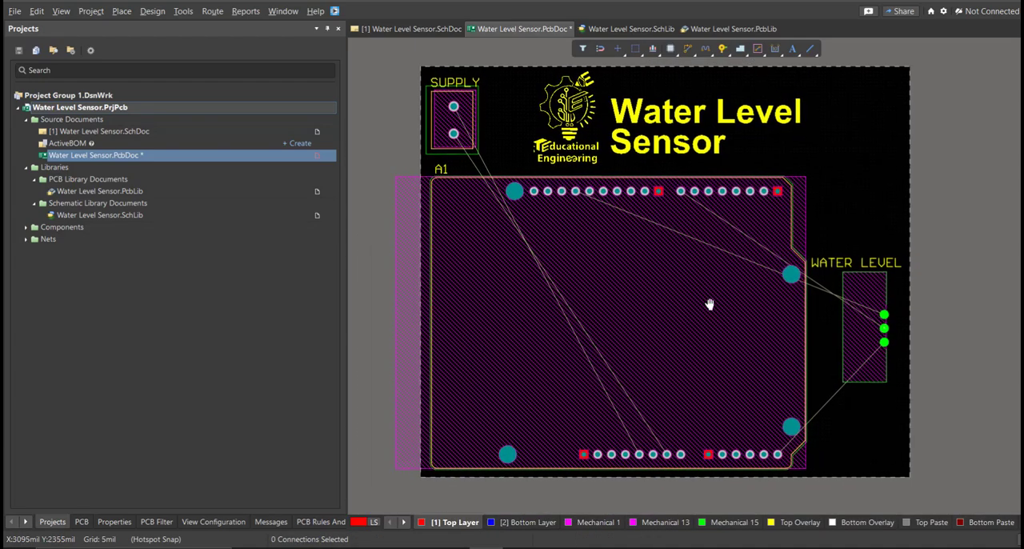
Open the layer and color display settings for the PCB.
{"action": "scroll", "coordinate": [709, 302], "scroll_direction": "down", "scroll_amount": 1, "text": "ctrl"}
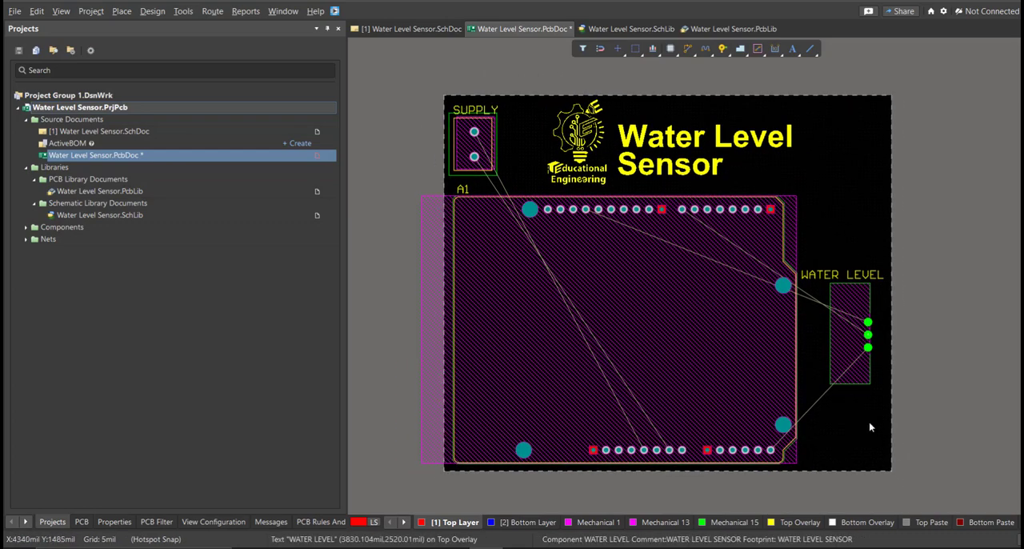
{"action": "scroll", "coordinate": [572, 397], "scroll_direction": "up", "scroll_amount": 1, "text": "ctrl"}
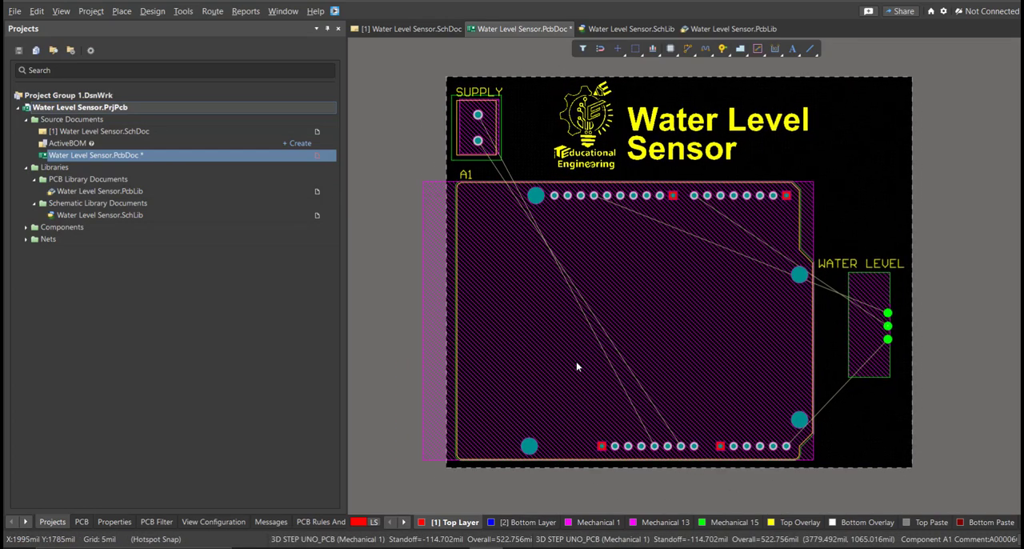
{"action": "scroll", "coordinate": [580, 325], "scroll_direction": "up", "scroll_amount": 1, "text": "ctrl"}
{"action": "right_click_drag", "start_coordinate": [578, 326], "coordinate": [562, 339]}
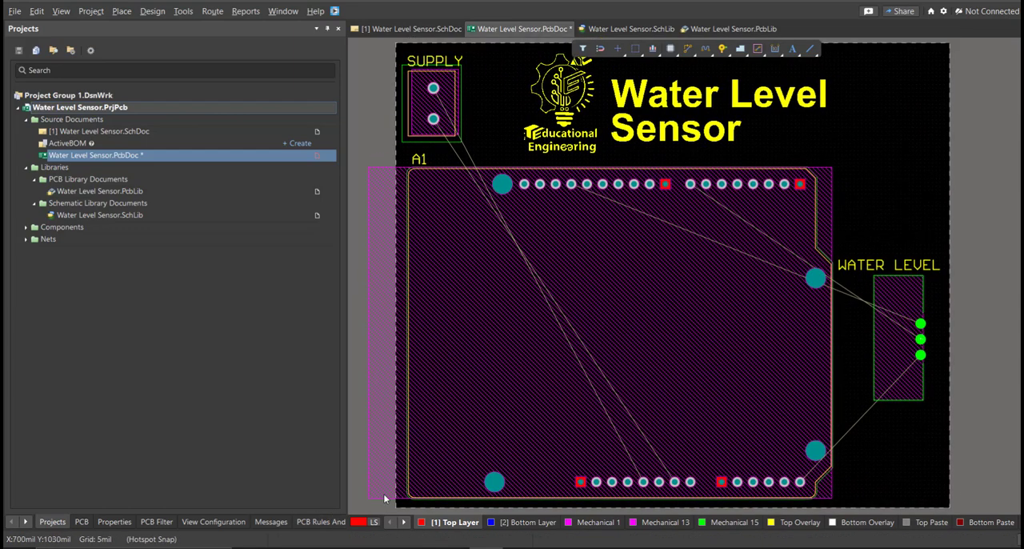
{"action": "key", "text": "l"}
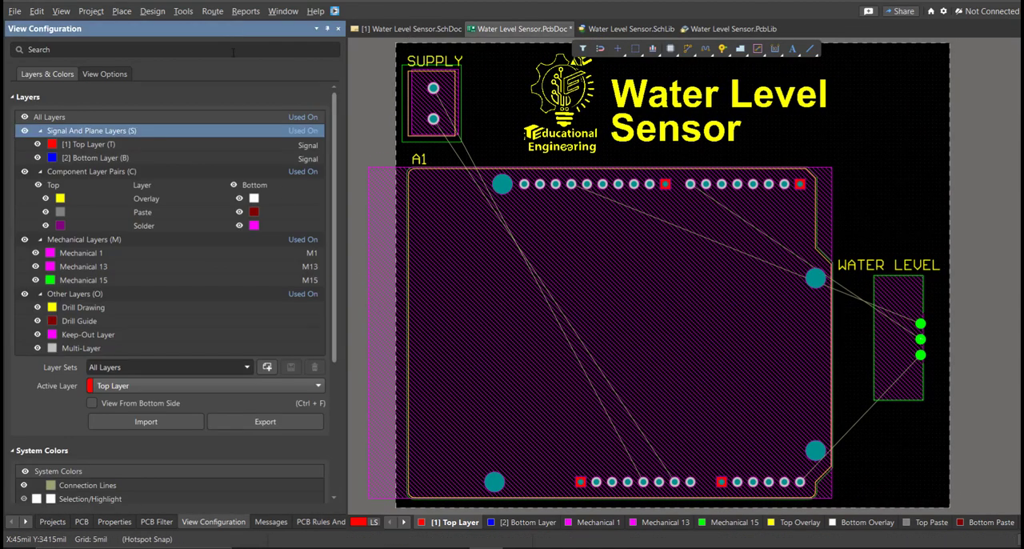
Interactively route NetA1_GND_1 on the Top Layer from SUPPLY's lower pad, down the board's left side, to its pad in A1's bottom header.
{"action": "left_click", "coordinate": [219, 12]}
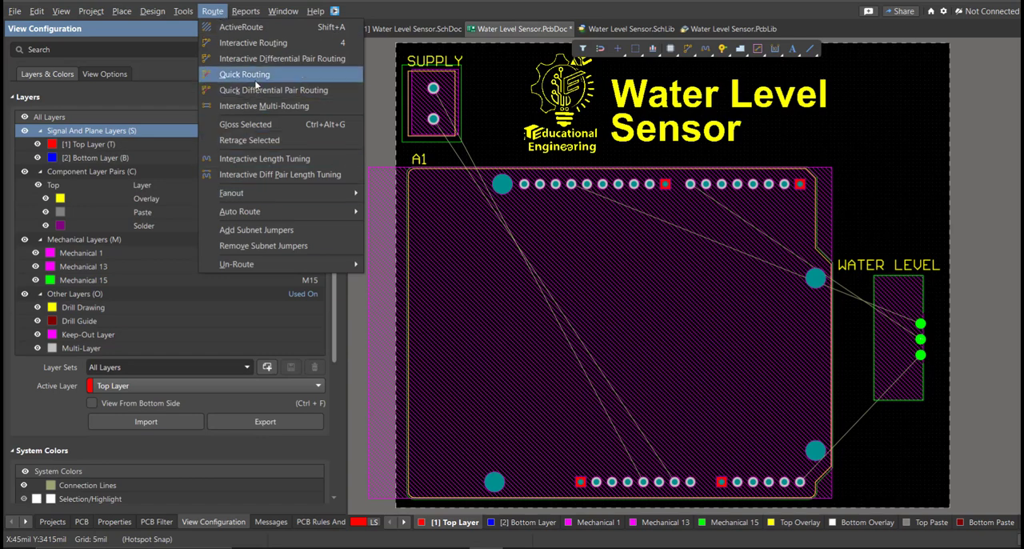
{"action": "left_click", "coordinate": [267, 47]}
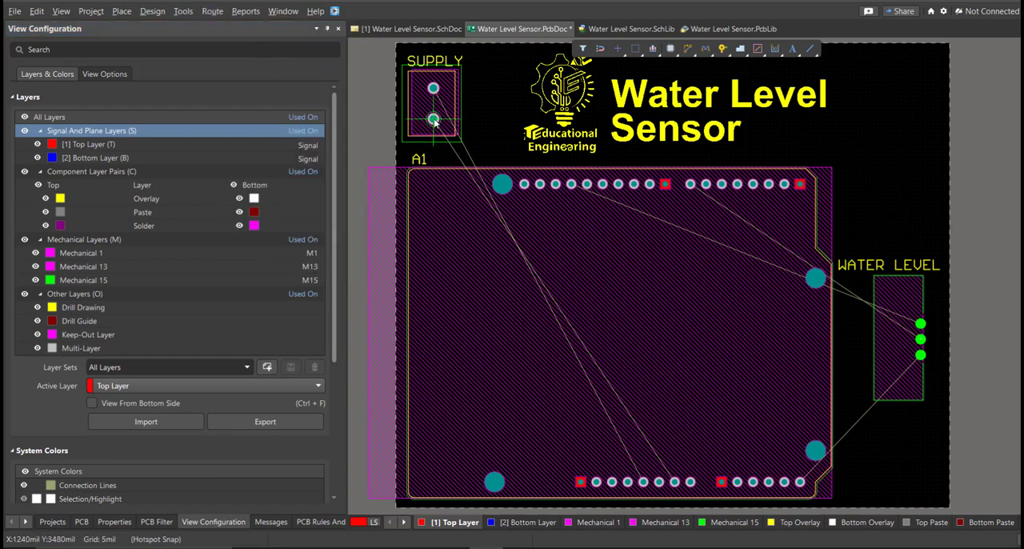
{"action": "scroll", "coordinate": [434, 120], "scroll_direction": "up", "scroll_amount": 3, "text": "ctrl"}
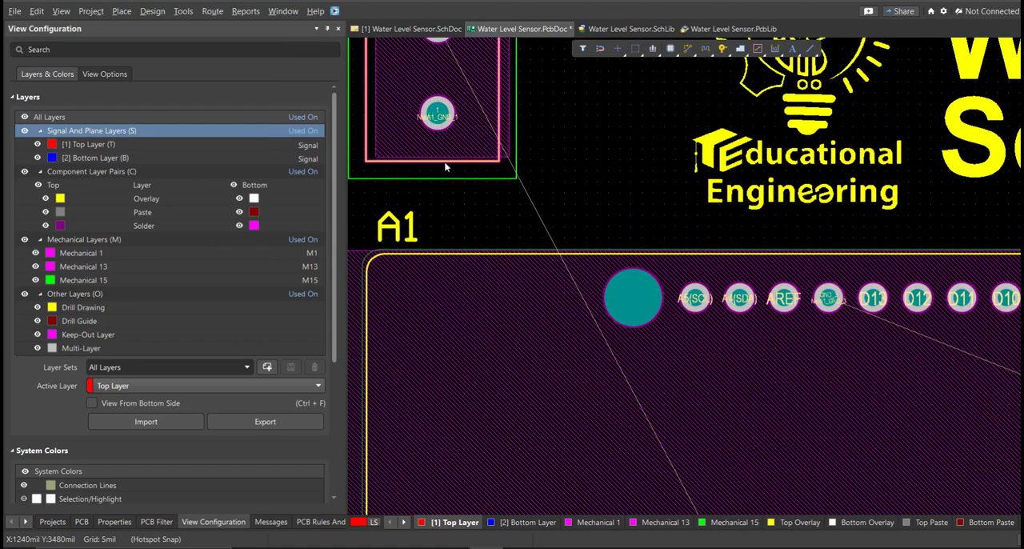
{"action": "scroll", "coordinate": [445, 169], "scroll_direction": "down", "scroll_amount": 6, "text": "ctrl"}
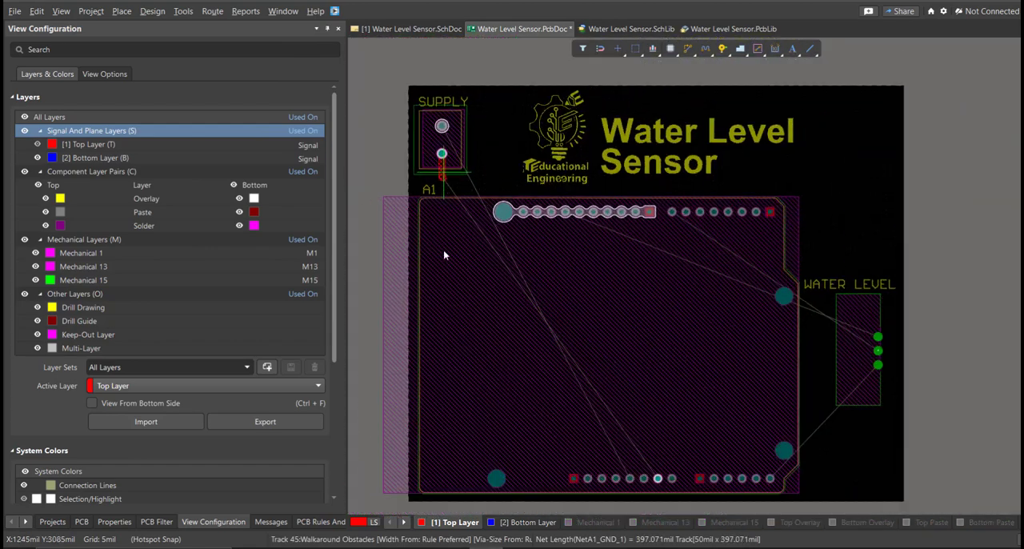
{"action": "right_click_drag", "start_coordinate": [462, 334], "coordinate": [449, 298]}
{"action": "scroll", "coordinate": [488, 356], "scroll_direction": "up", "scroll_amount": 2, "text": "ctrl"}
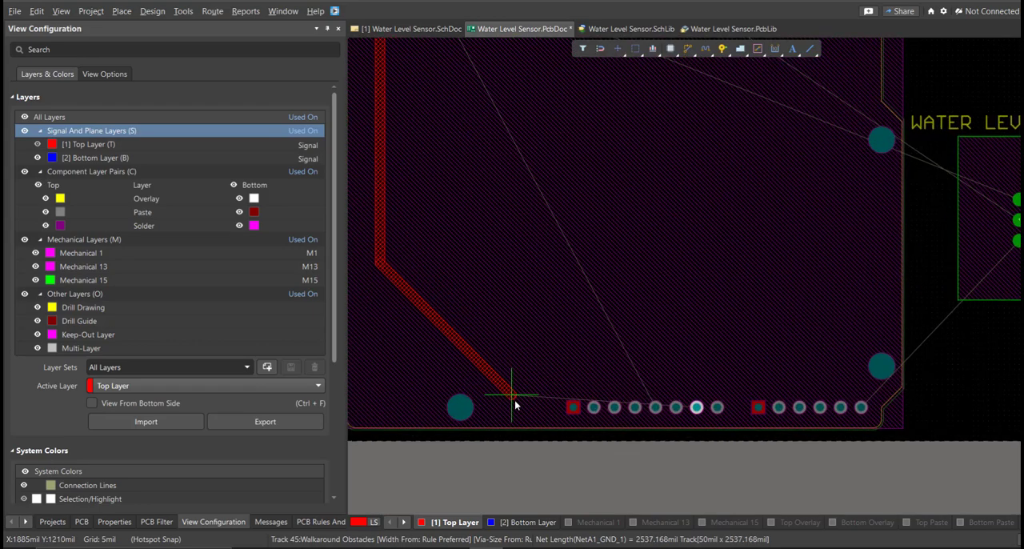
{"action": "left_click", "coordinate": [696, 407]}
Route NetA1_5V on the Top Layer from A1's bottom header alongside the ground track to SUPPLY's upper pad.
{"action": "left_click", "coordinate": [655, 407]}
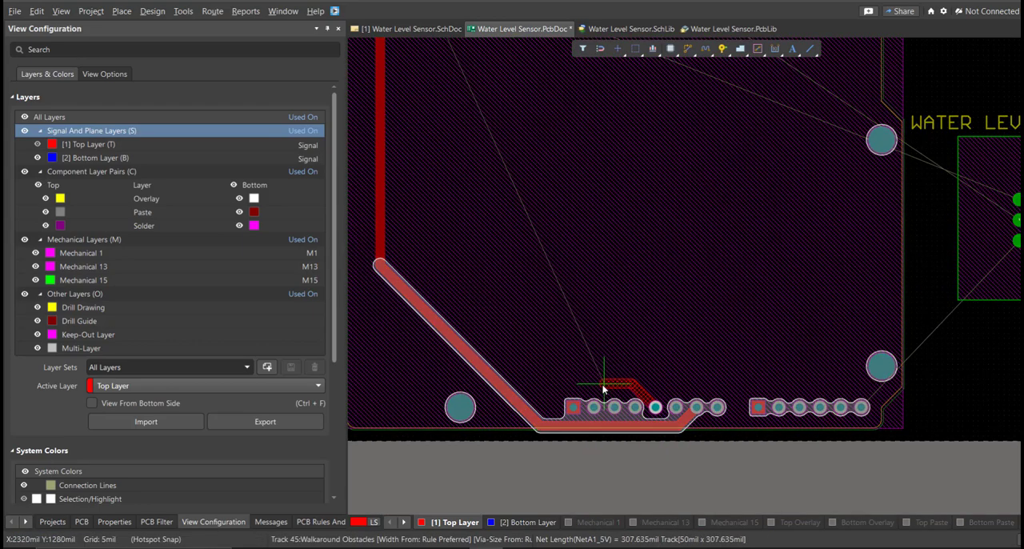
{"action": "scroll", "coordinate": [428, 92], "scroll_direction": "up", "scroll_amount": 5}
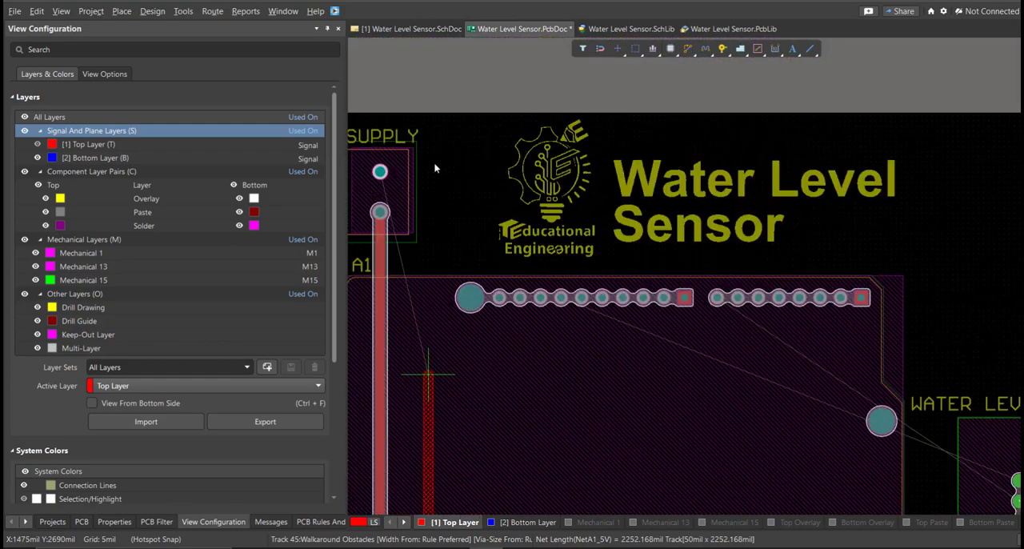
{"action": "left_click", "coordinate": [408, 209]}
{"action": "left_click", "coordinate": [381, 171]}
{"action": "right_click", "coordinate": [459, 241]}
Route NetA1_GND_3 on the Top Layer from A1's top header to the upper pad of WATER LEVEL.
{"action": "right_click_drag", "start_coordinate": [491, 260], "coordinate": [437, 174]}
{"action": "scroll", "coordinate": [437, 174], "scroll_direction": "down", "scroll_amount": 3, "text": "ctrl"}
{"action": "scroll", "coordinate": [530, 238], "scroll_direction": "up", "scroll_amount": 3, "text": "ctrl"}
{"action": "mouse_move", "coordinate": [528, 238]}
{"action": "right_mouse_down"}
{"action": "mouse_move", "coordinate": [512, 235]}
{"action": "mouse_move", "coordinate": [584, 247]}
{"action": "right_mouse_up"}
{"action": "left_click", "coordinate": [477, 156]}
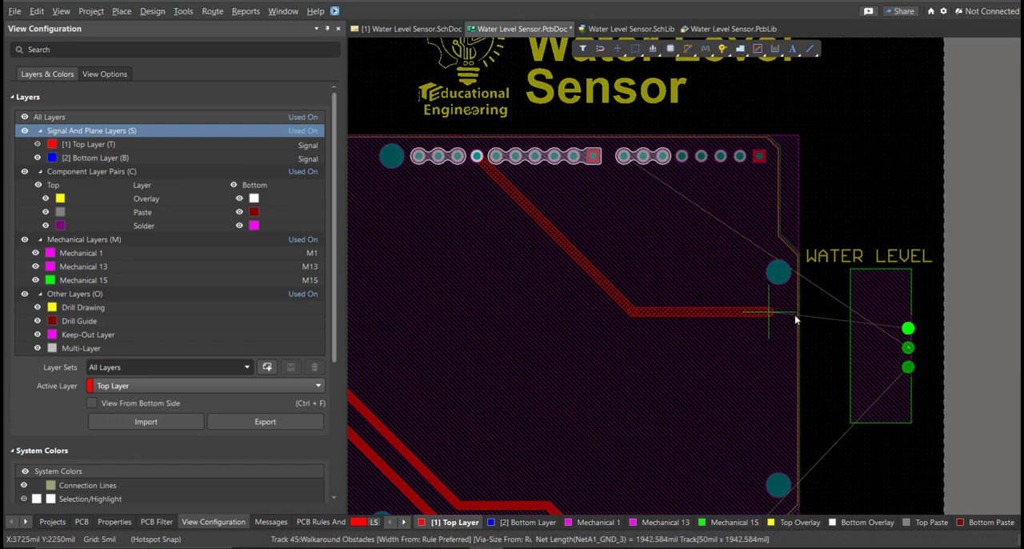
{"action": "left_click", "coordinate": [902, 327]}
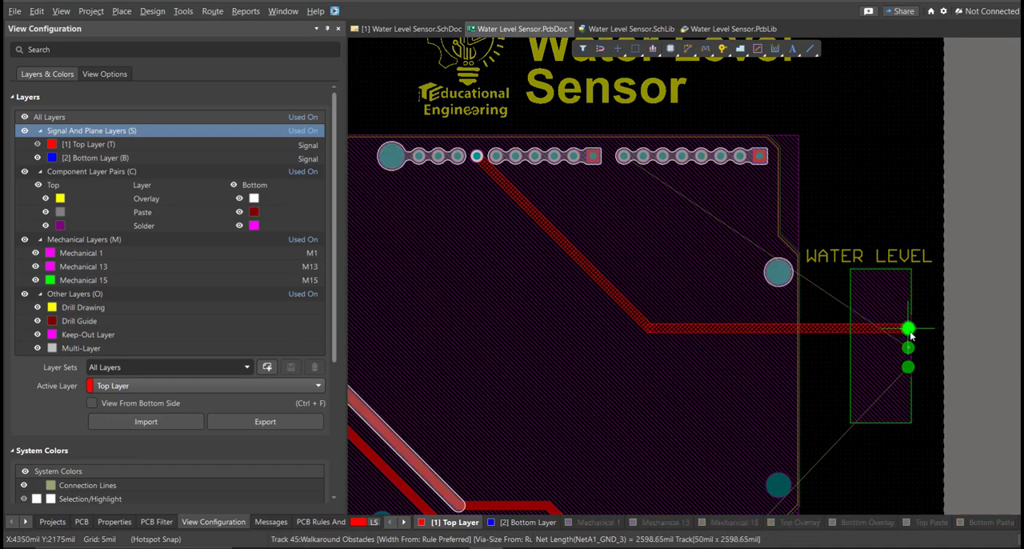
Route NetA1_D7 from A1's D7 pad around the outside of WATER LEVEL's upper pad to its middle pad.
{"action": "left_click", "coordinate": [623, 156]}
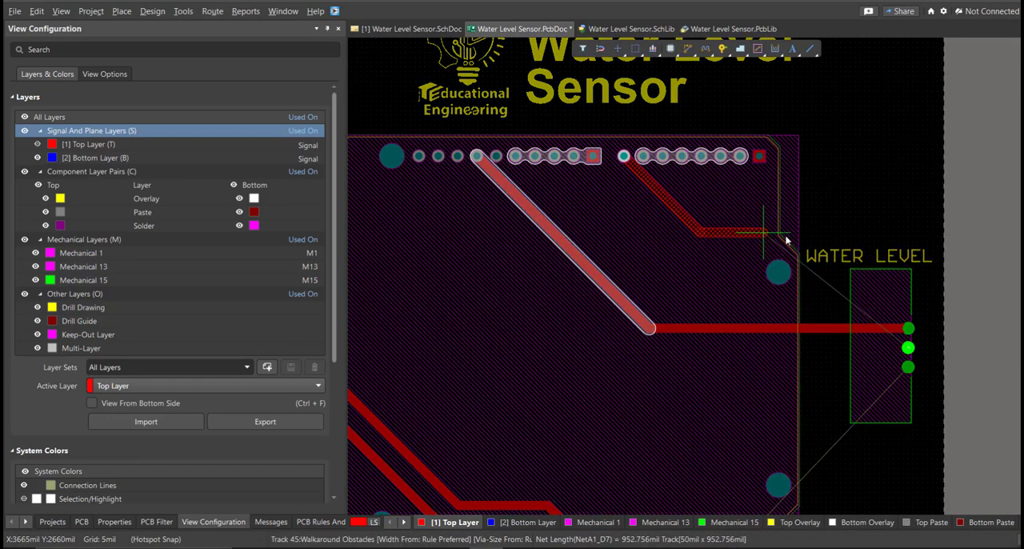
{"action": "left_click", "coordinate": [924, 276]}
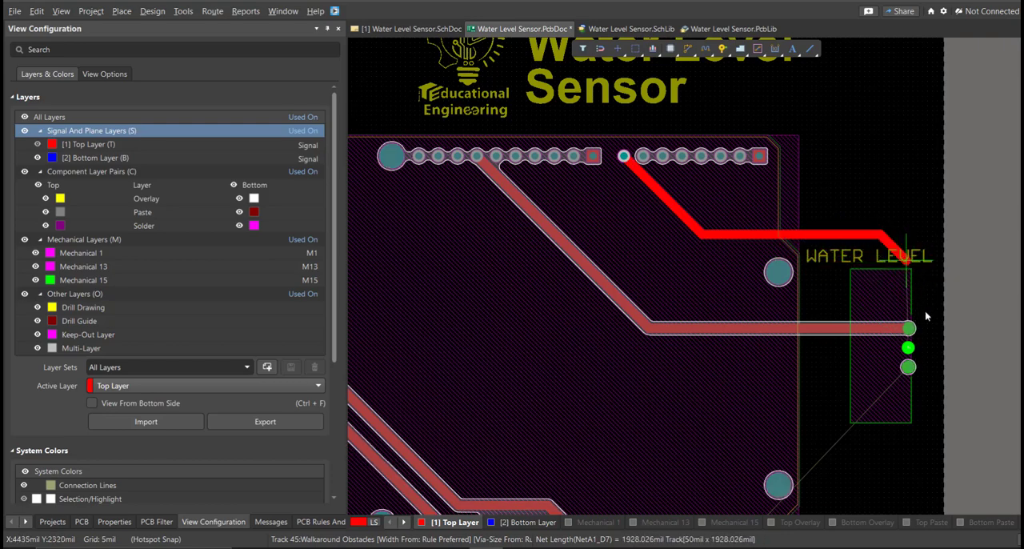
{"action": "left_click", "coordinate": [909, 350]}
{"action": "right_click", "coordinate": [898, 400]}
Route NetA1_A5 from the last pad of A1's bottom header, along the board's right side, up to WATER LEVEL's lower pad.
{"action": "right_click_drag", "start_coordinate": [857, 249], "coordinate": [836, 196]}
{"action": "right_click_drag", "start_coordinate": [803, 384], "coordinate": [763, 337]}
{"action": "scroll", "coordinate": [720, 391], "scroll_direction": "up", "scroll_amount": 1, "text": "ctrl"}
{"action": "key", "text": "ctrl+w"}
{"action": "left_click", "coordinate": [696, 426]}
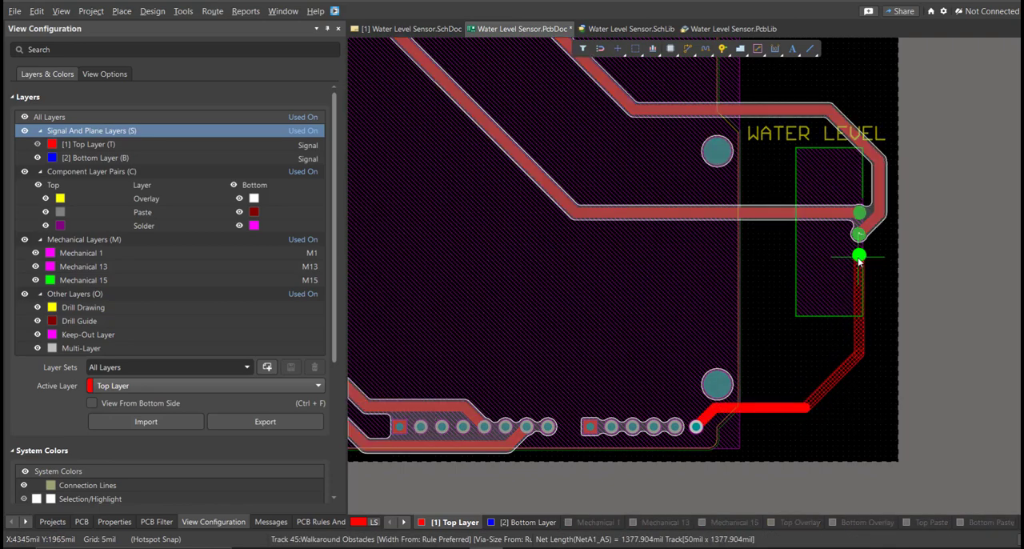
{"action": "left_click", "coordinate": [858, 256]}
{"action": "right_click", "coordinate": [858, 256]}
Clear the design rule violations for all rules on the board.
{"action": "left_click", "coordinate": [320, 521]}
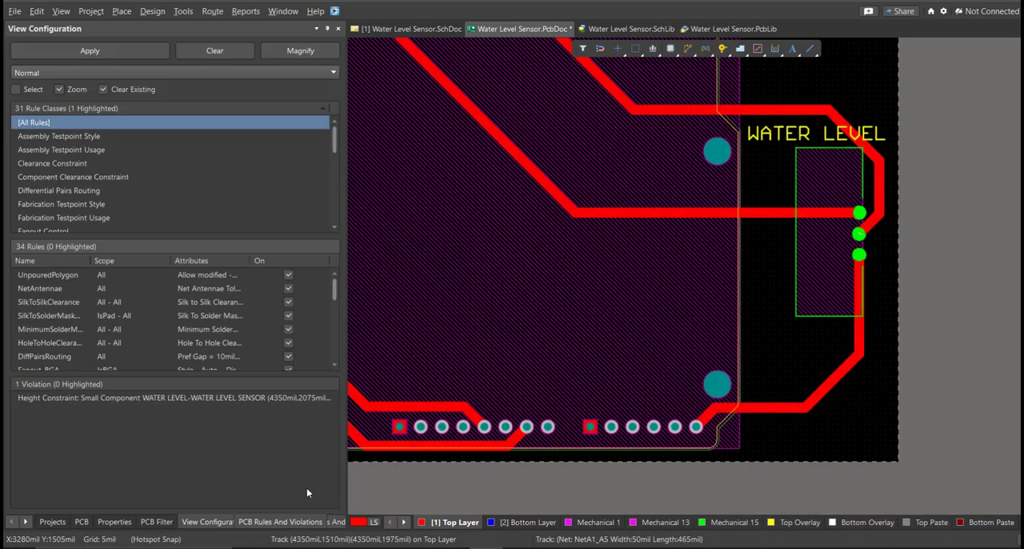
{"action": "right_click", "coordinate": [89, 122]}
{"action": "left_click", "coordinate": [128, 195]}
Reroute NetA1_D7 from A1's D7 pad so it runs just above and parallel to the NetA1_GND_3 track into WATER LEVEL.
{"action": "scroll", "coordinate": [802, 327], "scroll_direction": "down", "scroll_amount": 3, "text": "ctrl"}
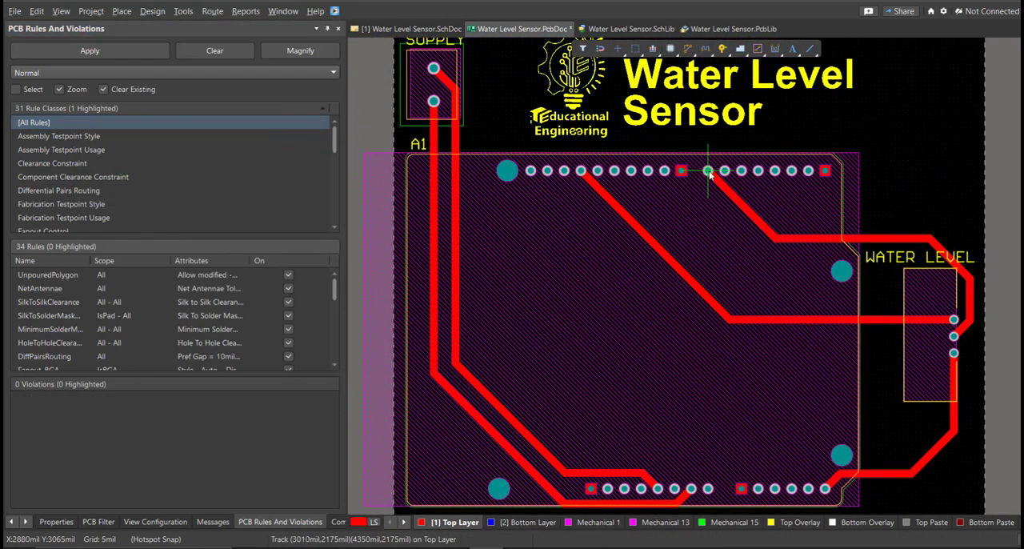
{"action": "left_click", "coordinate": [709, 174]}
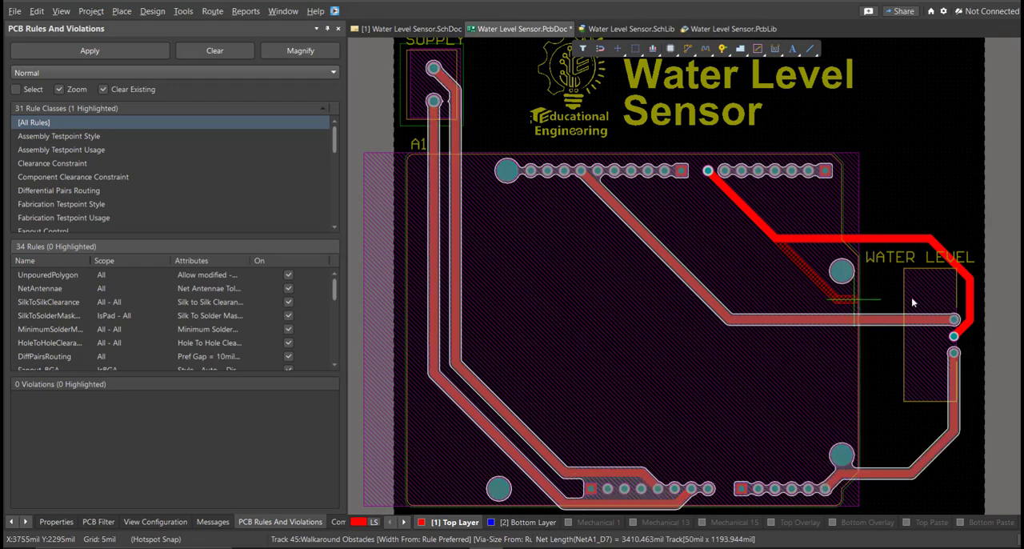
{"action": "left_click", "coordinate": [970, 315]}
{"action": "right_click", "coordinate": [960, 324]}
{"action": "right_click", "coordinate": [939, 343]}
Reroute NetA1_A5 straight up from its A1 header pad and horizontally into WATER LEVEL's lower pad, and finish interactive routing.
{"action": "right_click_drag", "start_coordinate": [805, 457], "coordinate": [810, 430]}
{"action": "scroll", "coordinate": [832, 472], "scroll_direction": "up", "scroll_amount": 1, "text": "ctrl"}
{"action": "left_click", "coordinate": [830, 457]}
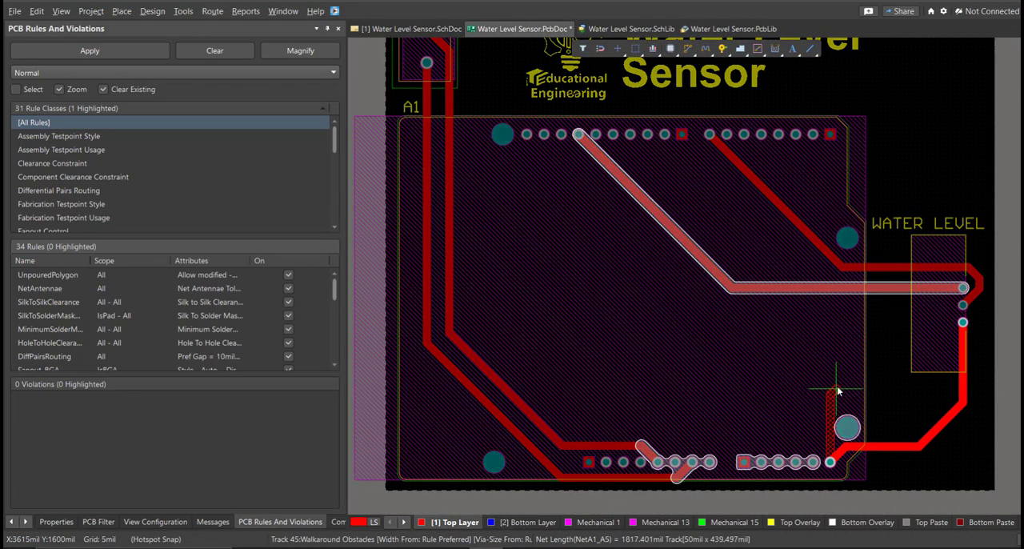
{"action": "left_click", "coordinate": [962, 323]}
{"action": "key", "text": "ctrl+w"}
{"action": "left_click", "coordinate": [936, 322]}
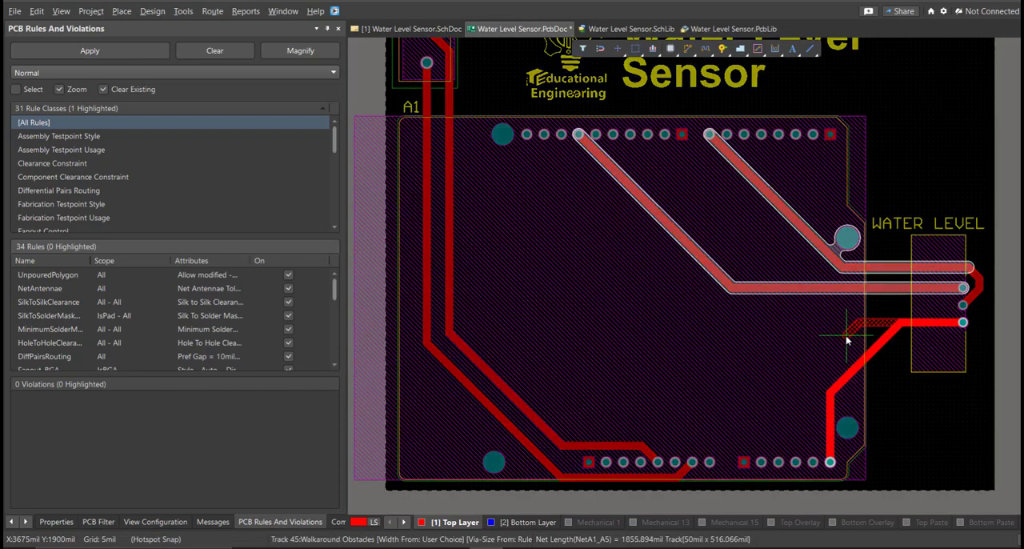
{"action": "left_click", "coordinate": [830, 461]}
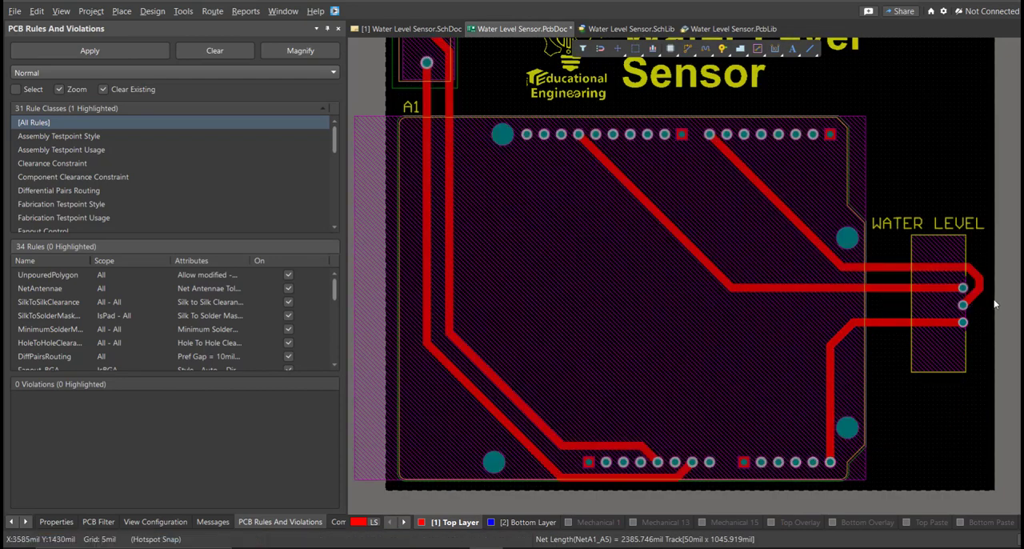
{"action": "right_click", "coordinate": [994, 301]}
Examine the routed tracks between A1, SUPPLY and WATER LEVEL across the whole board.
{"action": "scroll", "coordinate": [981, 278], "scroll_direction": "up", "scroll_amount": 3, "text": "ctrl"}
{"action": "right_click_drag", "start_coordinate": [871, 267], "coordinate": [856, 330]}
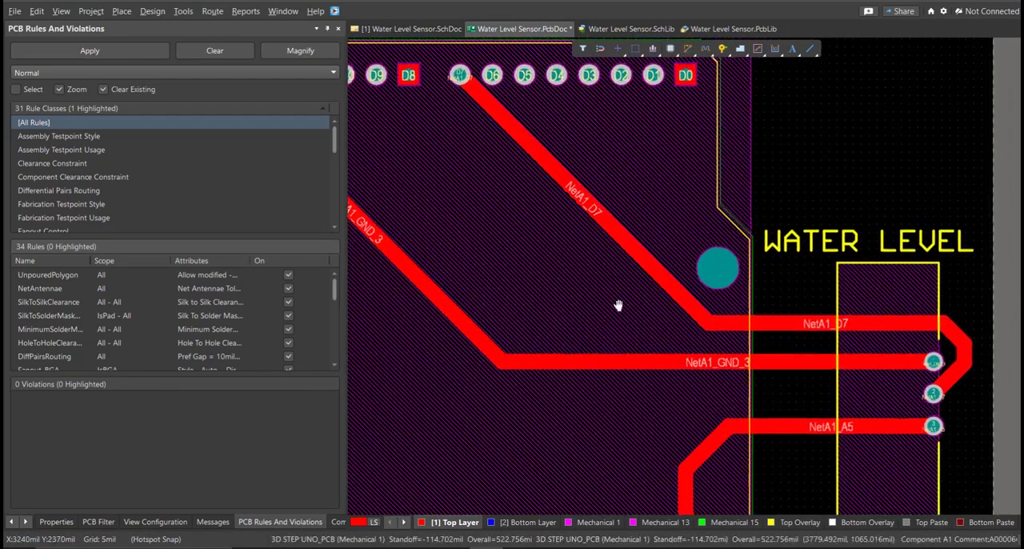
{"action": "scroll", "coordinate": [576, 304], "scroll_direction": "down", "scroll_amount": 2, "text": "ctrl"}
{"action": "right_click_drag", "start_coordinate": [576, 304], "coordinate": [809, 334]}
{"action": "scroll", "coordinate": [714, 357], "scroll_direction": "down", "scroll_amount": 2, "text": "ctrl"}
{"action": "right_click_drag", "start_coordinate": [714, 358], "coordinate": [739, 256]}
{"action": "scroll", "coordinate": [659, 389], "scroll_direction": "up", "scroll_amount": 3, "text": "ctrl"}
{"action": "scroll", "coordinate": [772, 413], "scroll_direction": "down", "scroll_amount": 2, "text": "ctrl"}
{"action": "scroll", "coordinate": [772, 414], "scroll_direction": "down", "scroll_amount": 1, "text": "ctrl"}
{"action": "right_click_drag", "start_coordinate": [810, 418], "coordinate": [804, 450]}
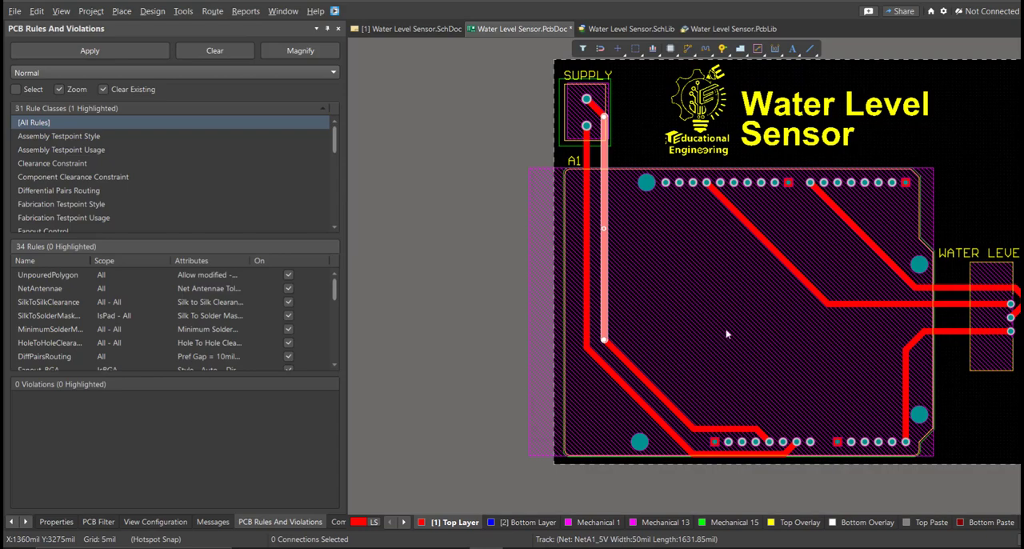
{"action": "right_click_drag", "start_coordinate": [714, 340], "coordinate": [628, 332]}
{"action": "scroll", "coordinate": [629, 331], "scroll_direction": "down", "scroll_amount": 2, "text": "ctrl"}
{"action": "left_click", "coordinate": [826, 208]}
{"action": "right_click_drag", "start_coordinate": [826, 208], "coordinate": [809, 211]}
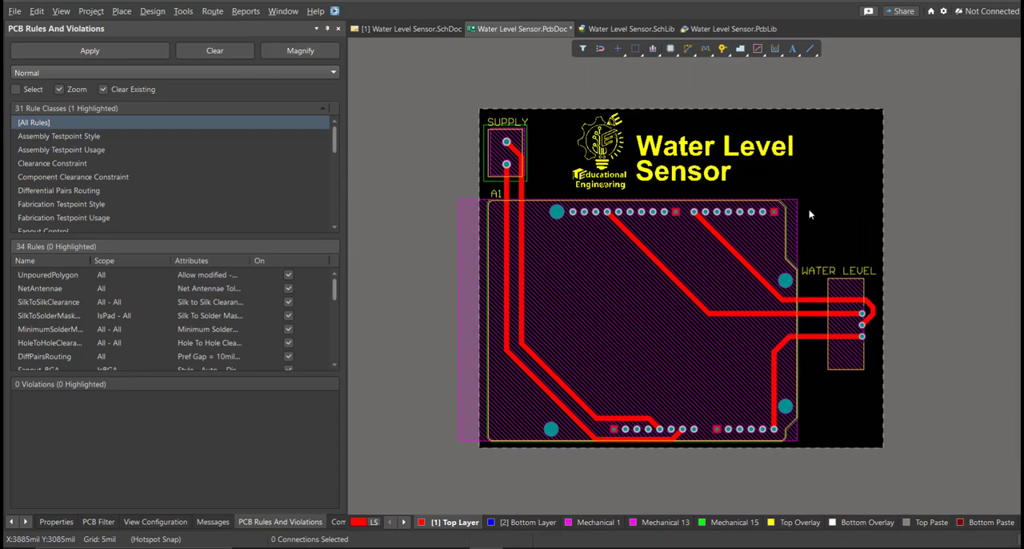
Switch the board to 3D view and set its Top Solder Mask colour to bright green, #00C621.
{"action": "key", "text": "3"}
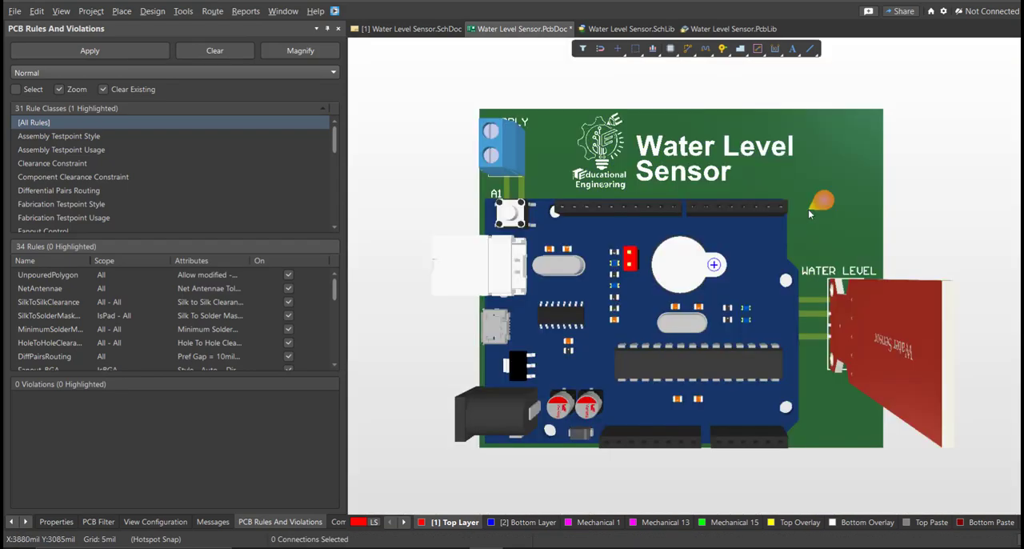
{"action": "right_click_drag", "start_coordinate": [741, 274], "coordinate": [692, 282], "text": "shift"}
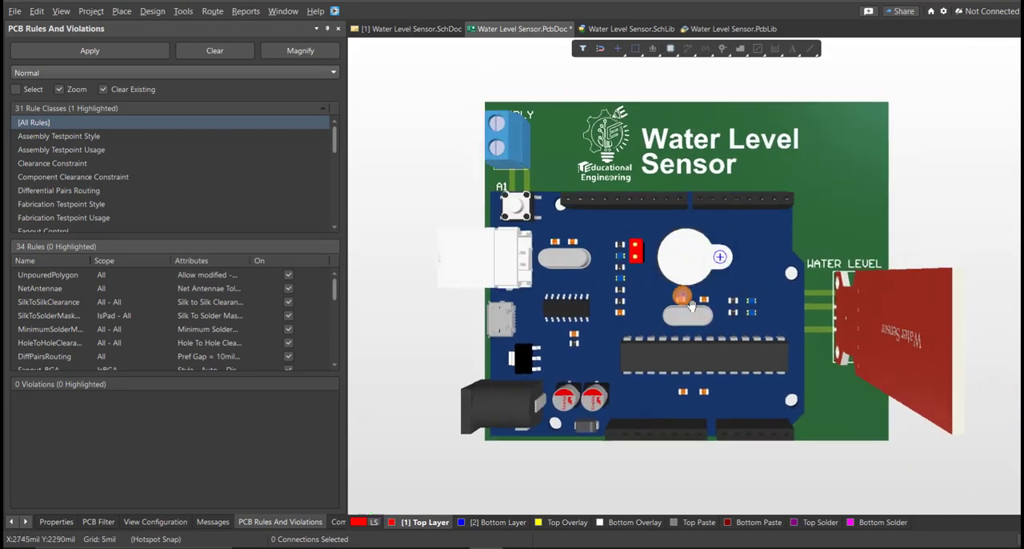
{"action": "key", "text": "l"}
{"action": "scroll", "coordinate": [148, 289], "scroll_direction": "down", "scroll_amount": 3}
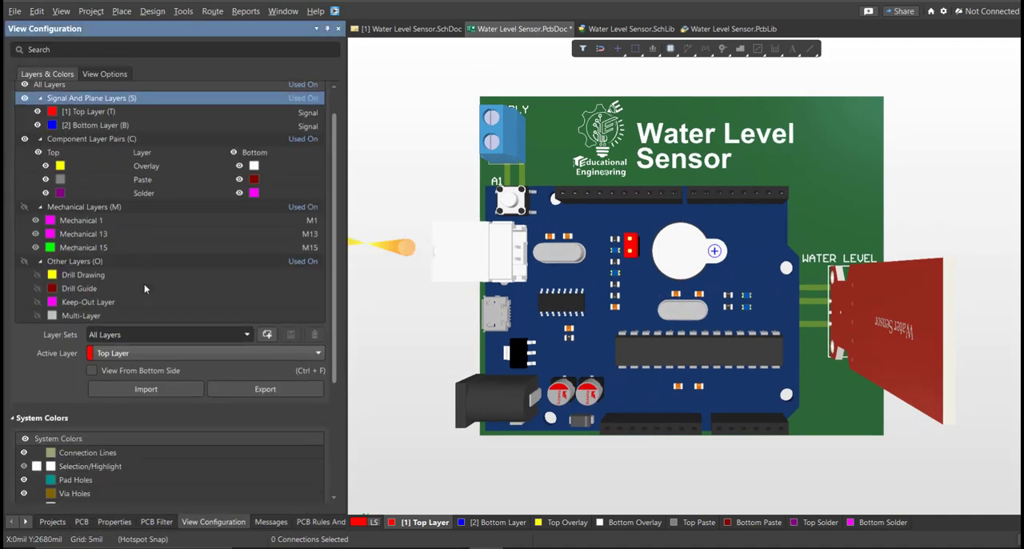
{"action": "left_click", "coordinate": [105, 74]}
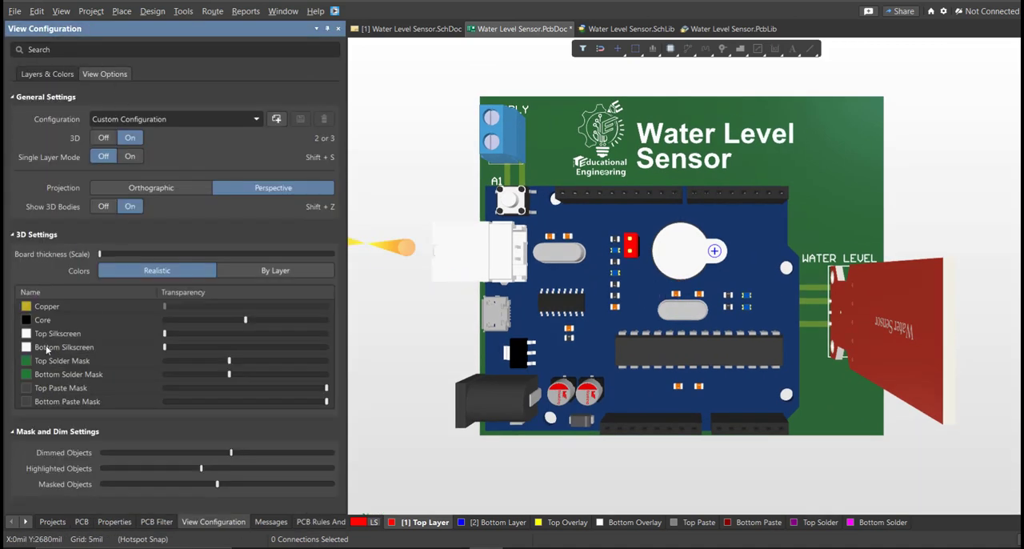
{"action": "left_click", "coordinate": [26, 361]}
{"action": "left_click", "coordinate": [79, 481]}
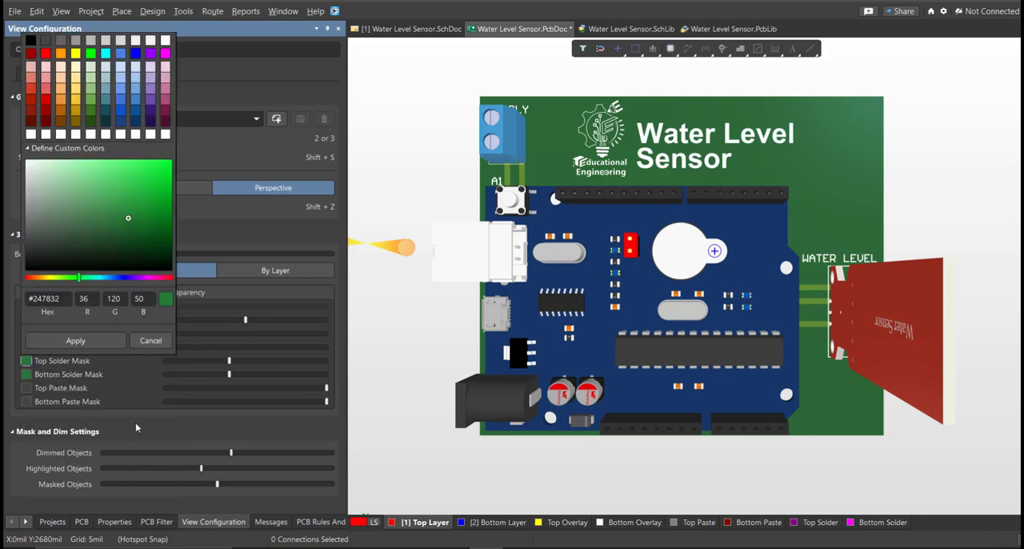
{"action": "left_click", "coordinate": [115, 342]}
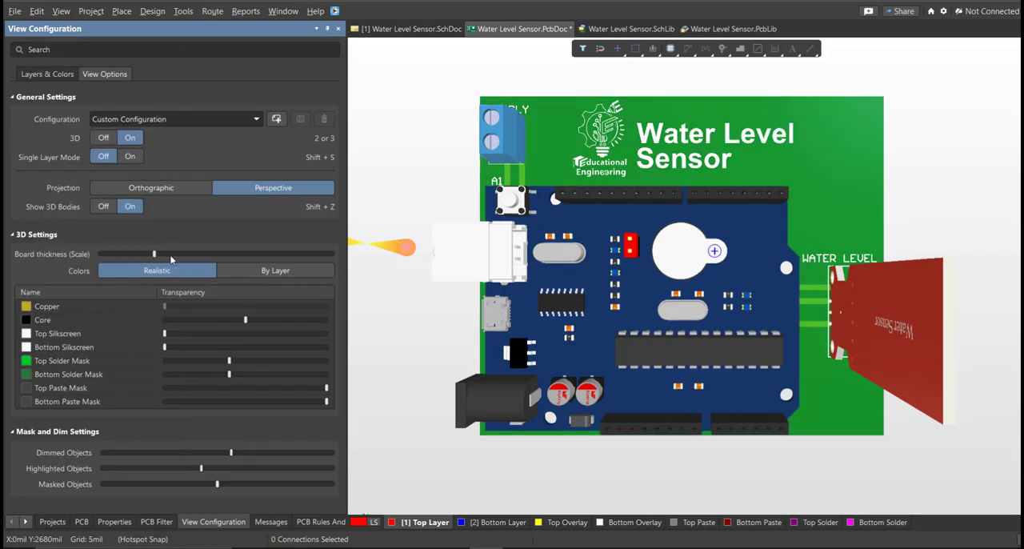
Increase the board thickness scale for 3D display and orbit the board to view it from an angle.
{"action": "right_click_drag", "start_coordinate": [383, 298], "coordinate": [880, 337], "text": "shift"}
{"action": "left_click", "coordinate": [748, 495]}
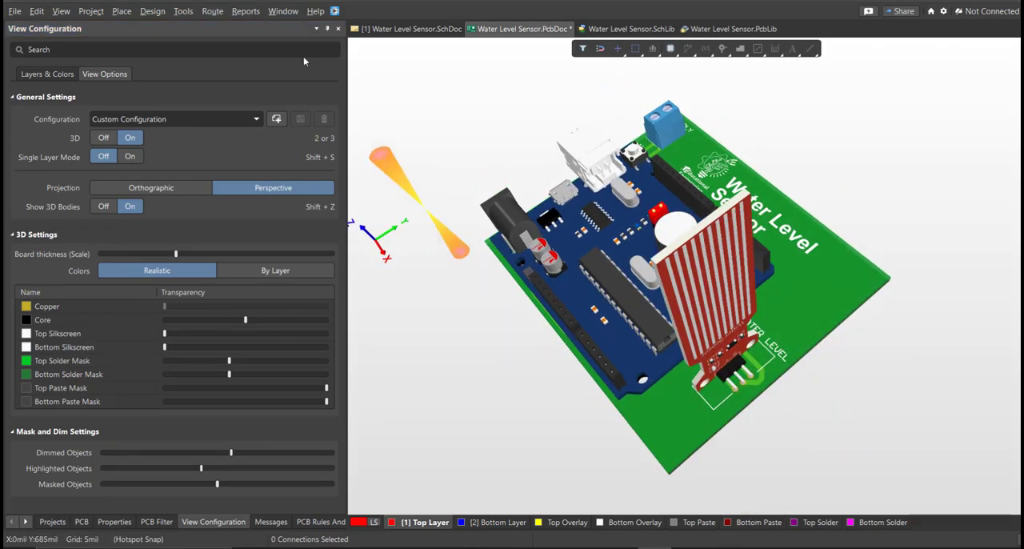